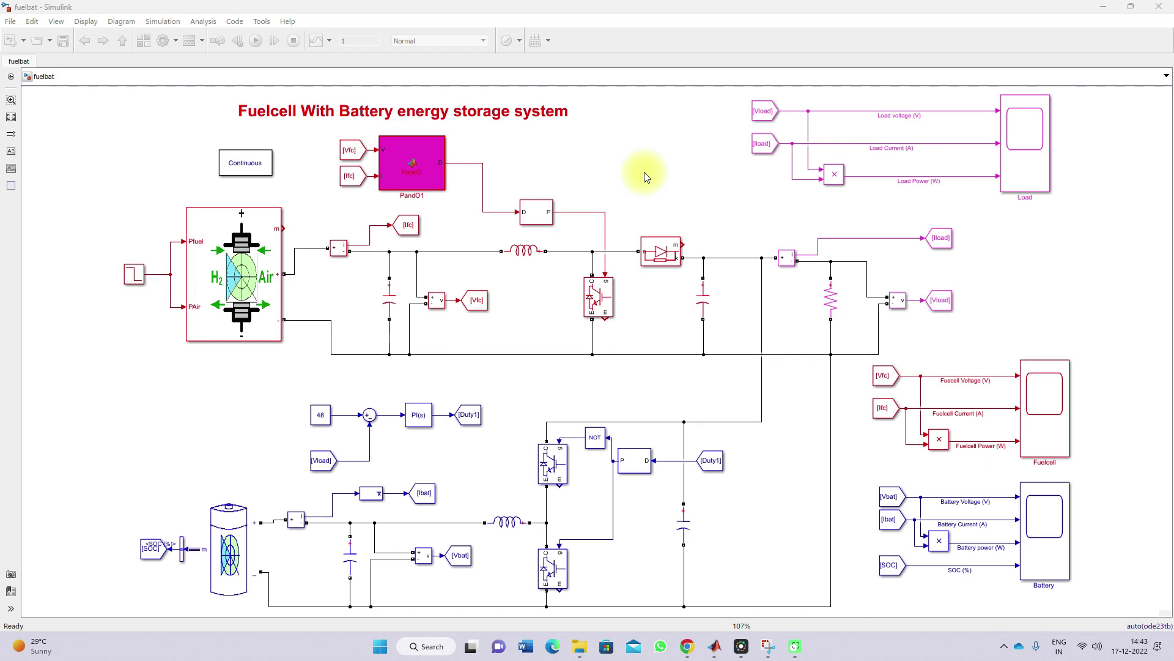
Pen-tick the fuel cell stack, load resistor and boost switch, and mark the PandO1 block.
left_click(251, 322)
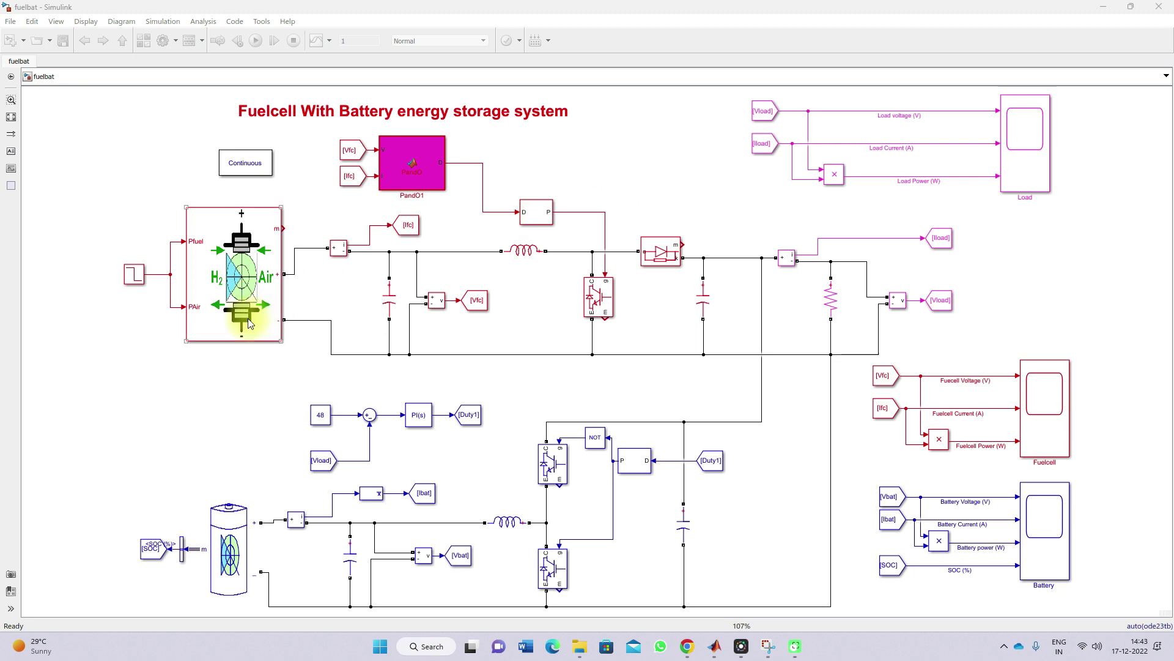
key("F9")
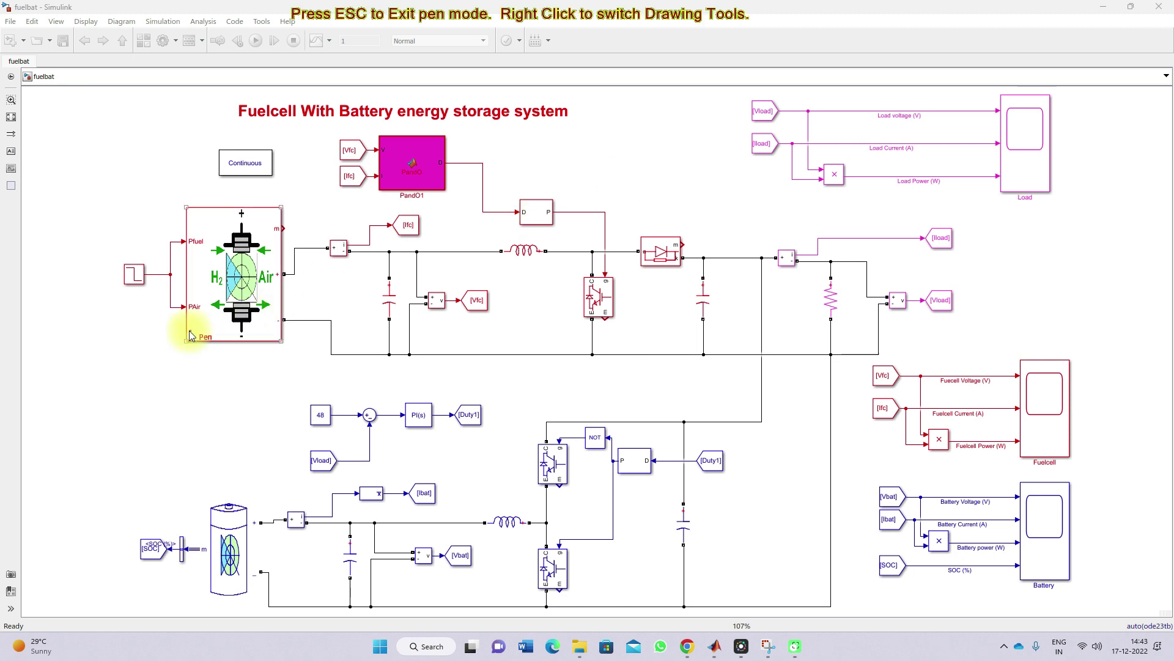
left_click_drag(163, 332, 217, 314)
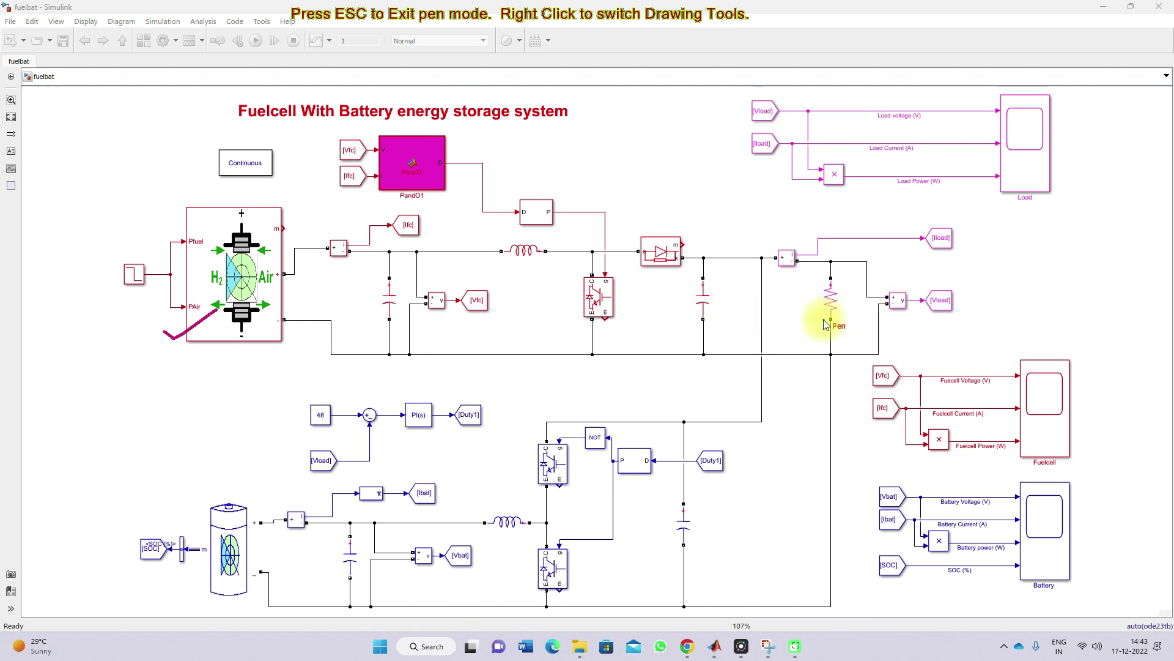
left_click_drag(821, 320, 847, 326)
mouse_move(525, 321)
left_mouse_down()
mouse_move(543, 336)
mouse_move(594, 306)
left_mouse_up()
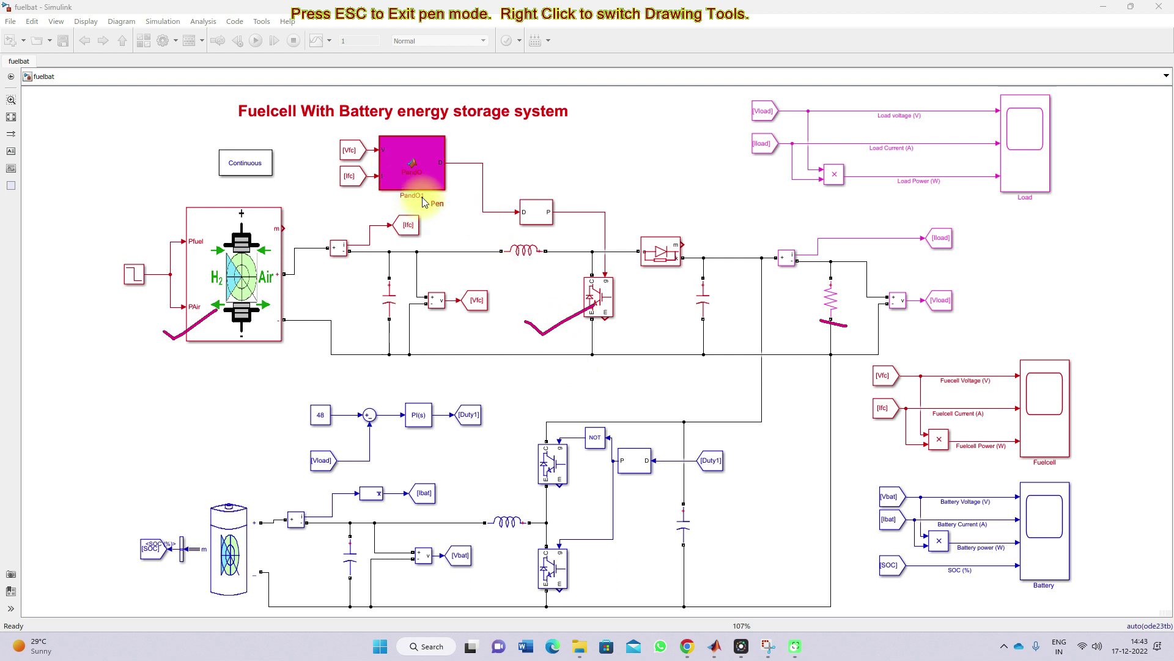
mouse_move(435, 199)
left_mouse_down()
mouse_move(437, 221)
mouse_move(440, 204)
left_mouse_up()
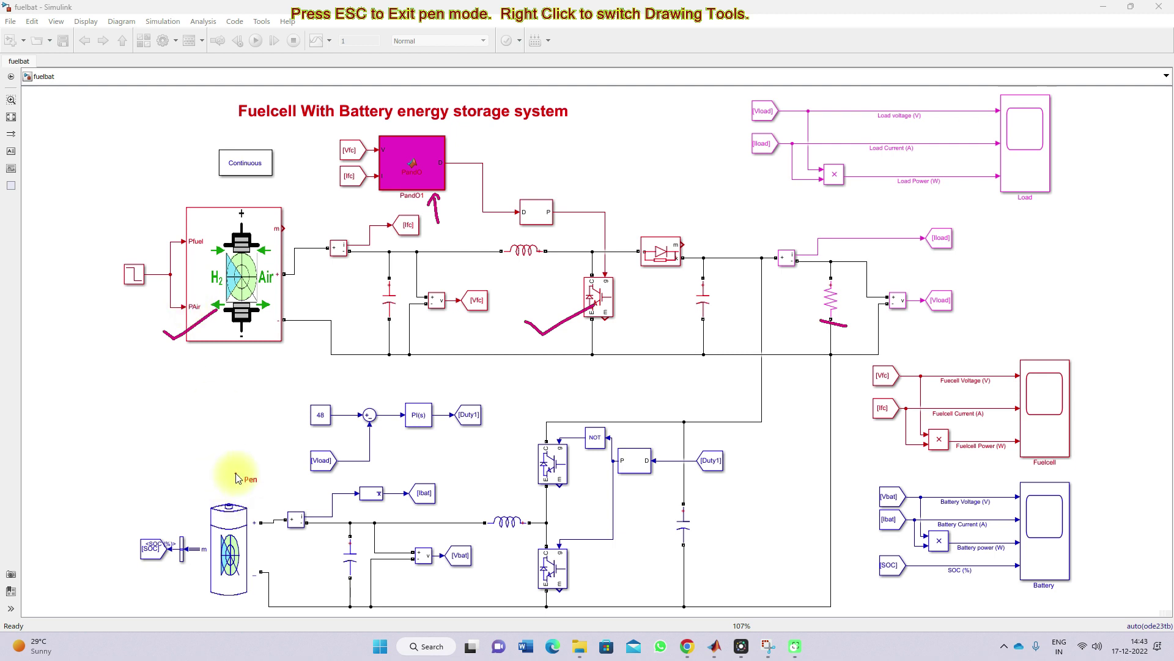
Tick the battery, battery converter logic and PI(s) controller, then clear marks and open Fuel Cell Stack parameters.
mouse_move(185, 507)
left_mouse_down()
mouse_move(220, 548)
mouse_move(271, 506)
left_mouse_up()
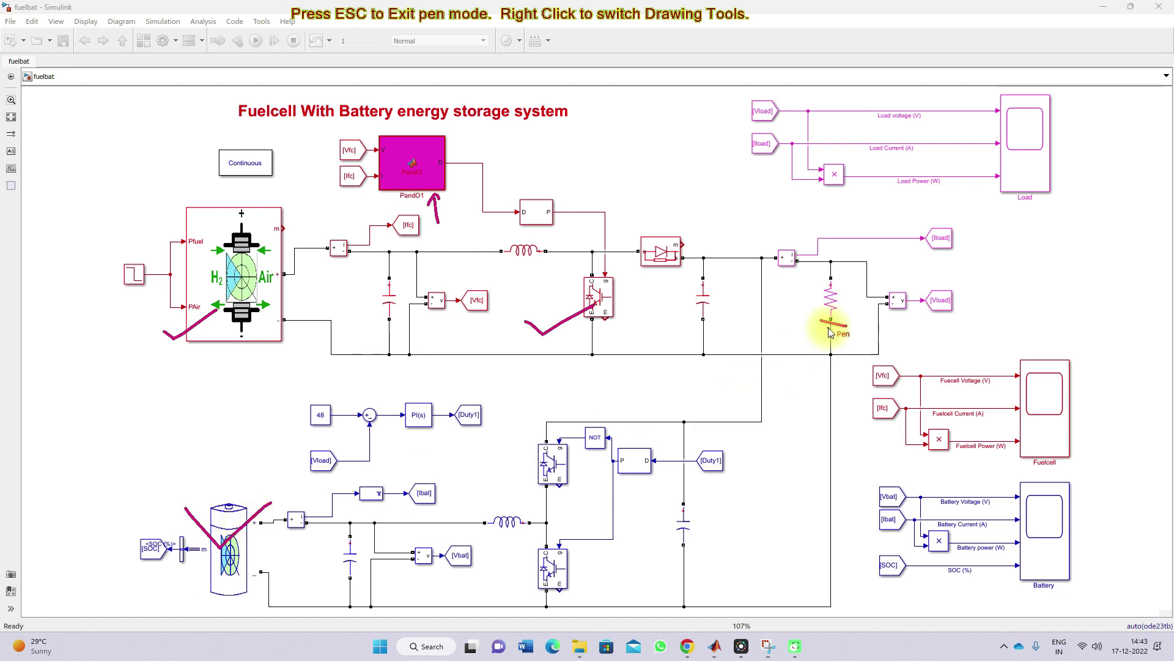
left_click_drag(577, 494, 650, 479)
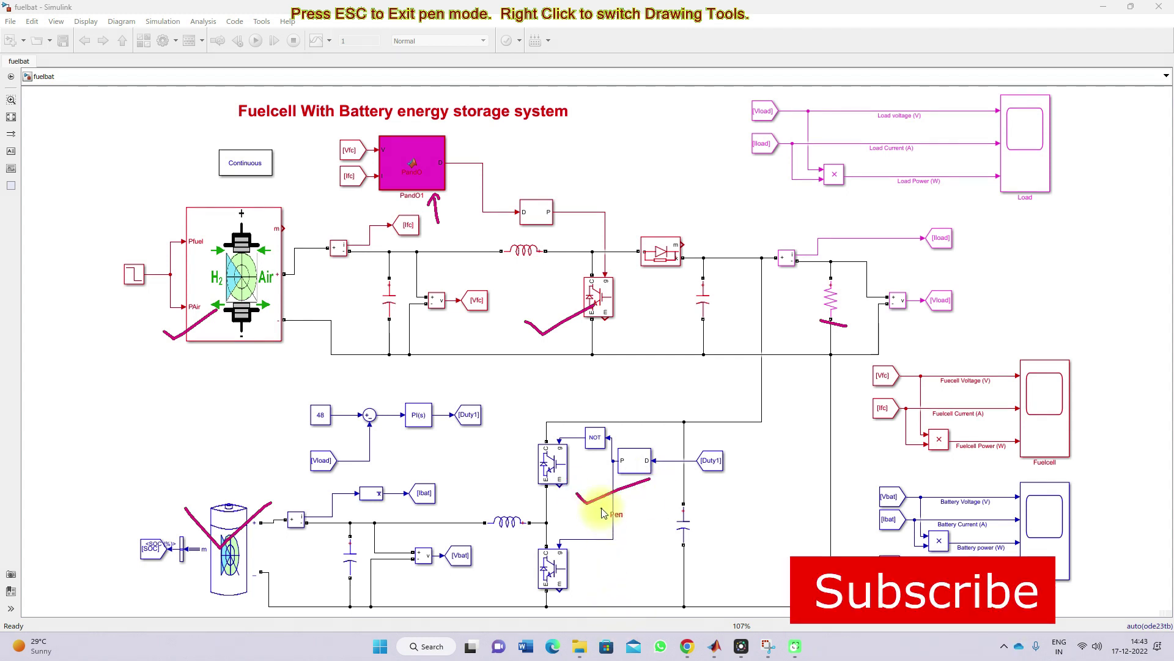
left_click(408, 430)
left_click_drag(404, 428, 446, 416)
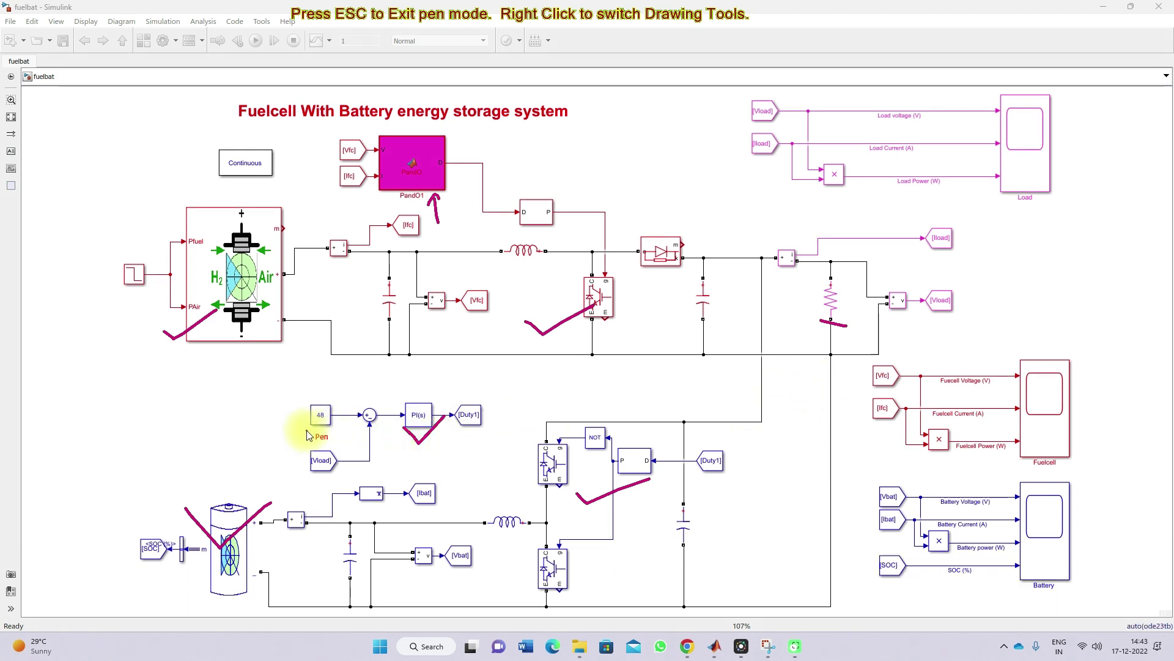
key("Escape")
double_click(257, 246)
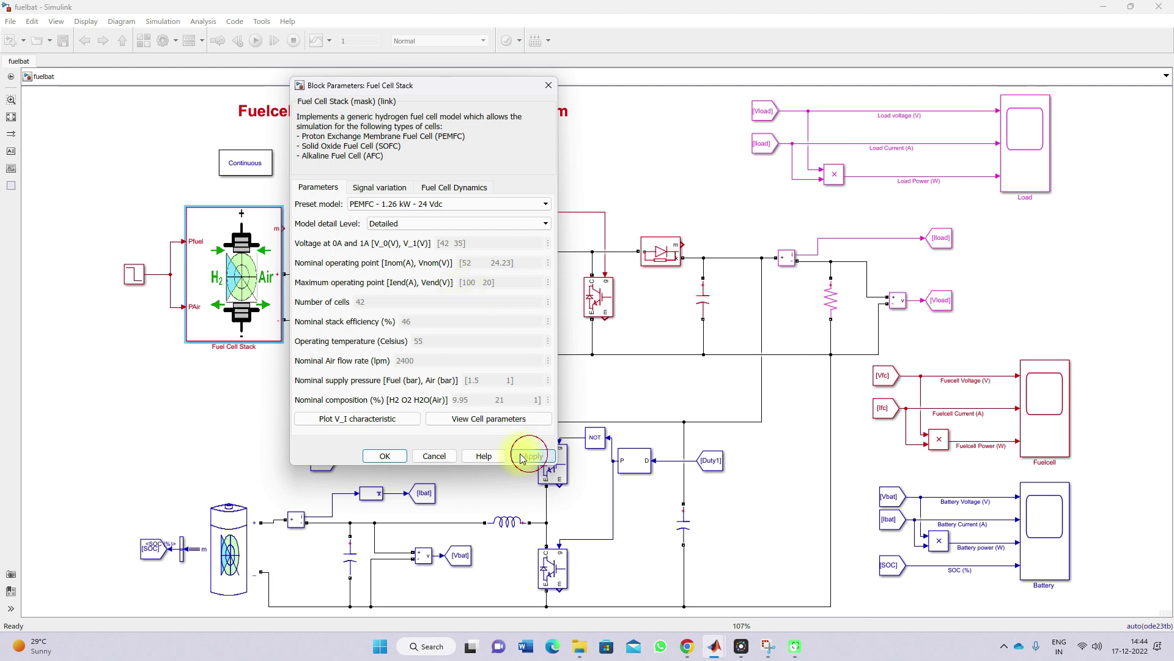
Close the Fuel Cell Stack parameters and select the load resistor.
left_click(402, 454)
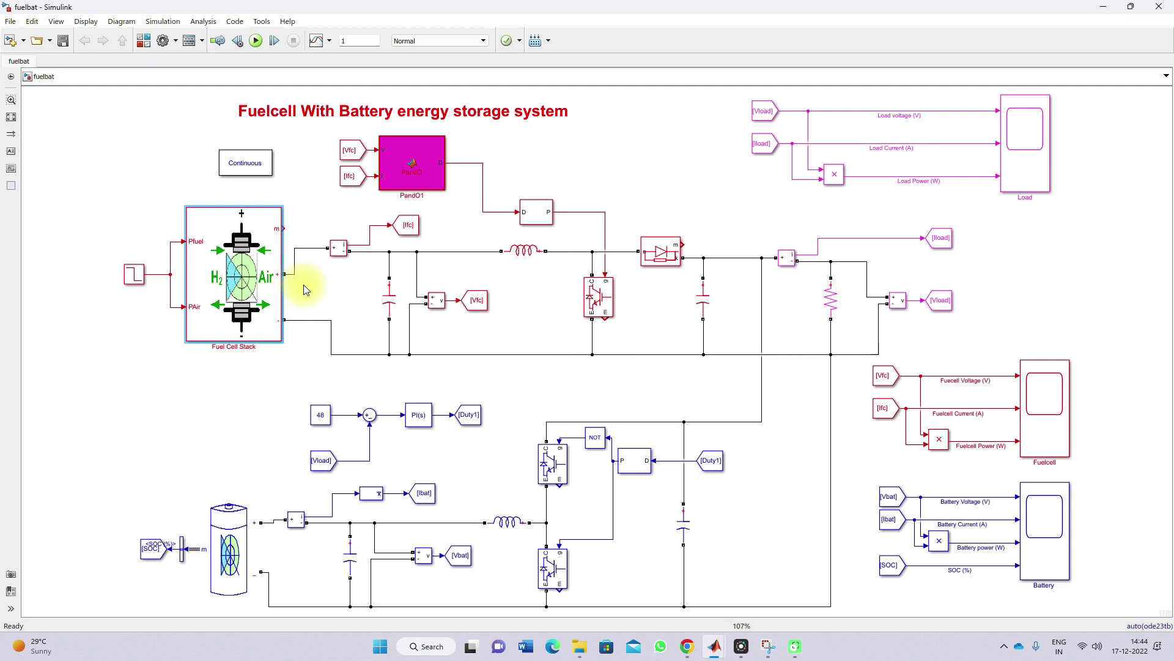
left_click(828, 318)
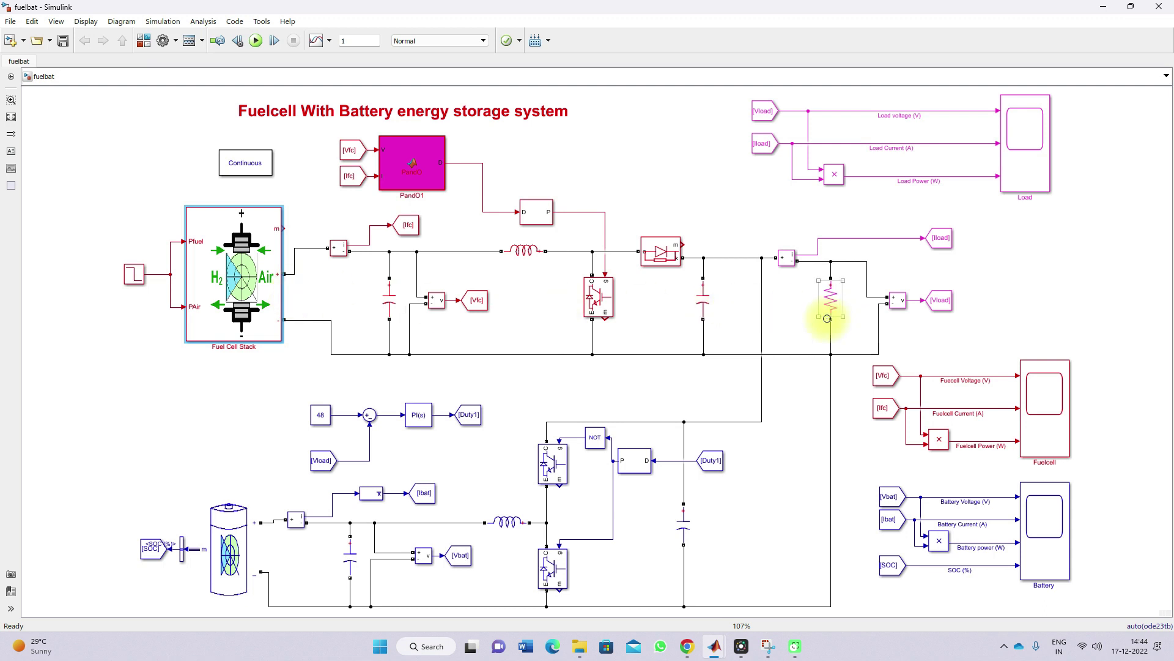
Write 48 beside the load resistor and 20 near the fuel cell output with the pen.
key("ctrl+F")
mouse_move(793, 299)
left_mouse_down()
mouse_move(816, 311)
mouse_move(810, 335)
mouse_move(827, 315)
mouse_move(820, 293)
left_mouse_up()
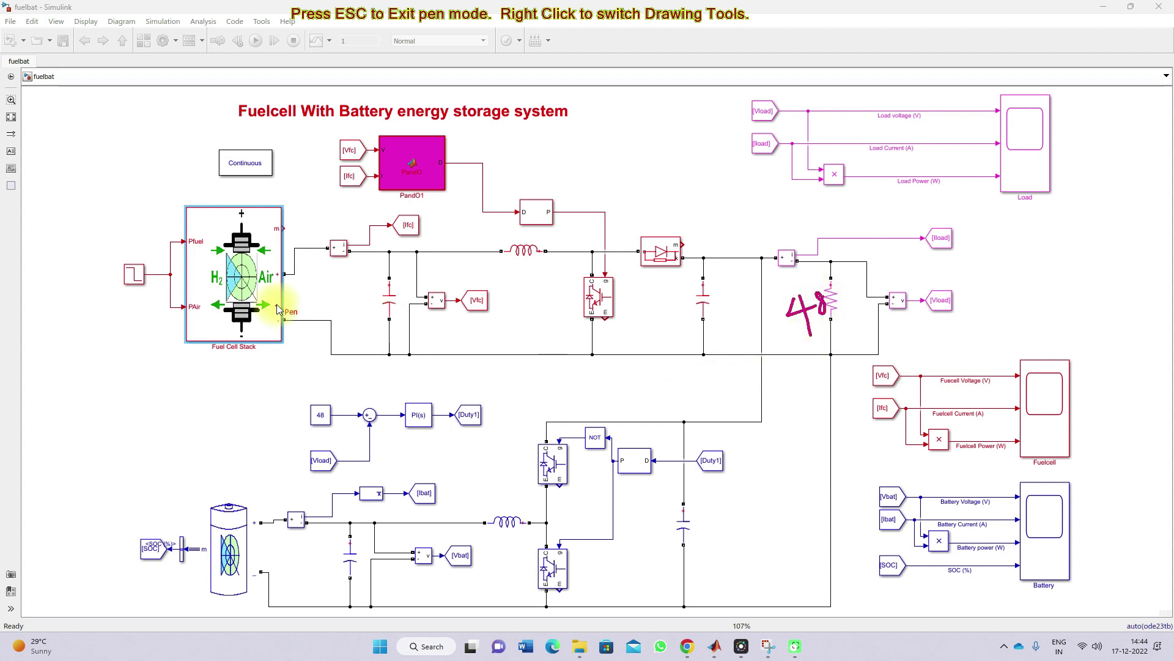
mouse_move(336, 289)
left_mouse_down()
mouse_move(354, 307)
mouse_move(368, 279)
left_mouse_up()
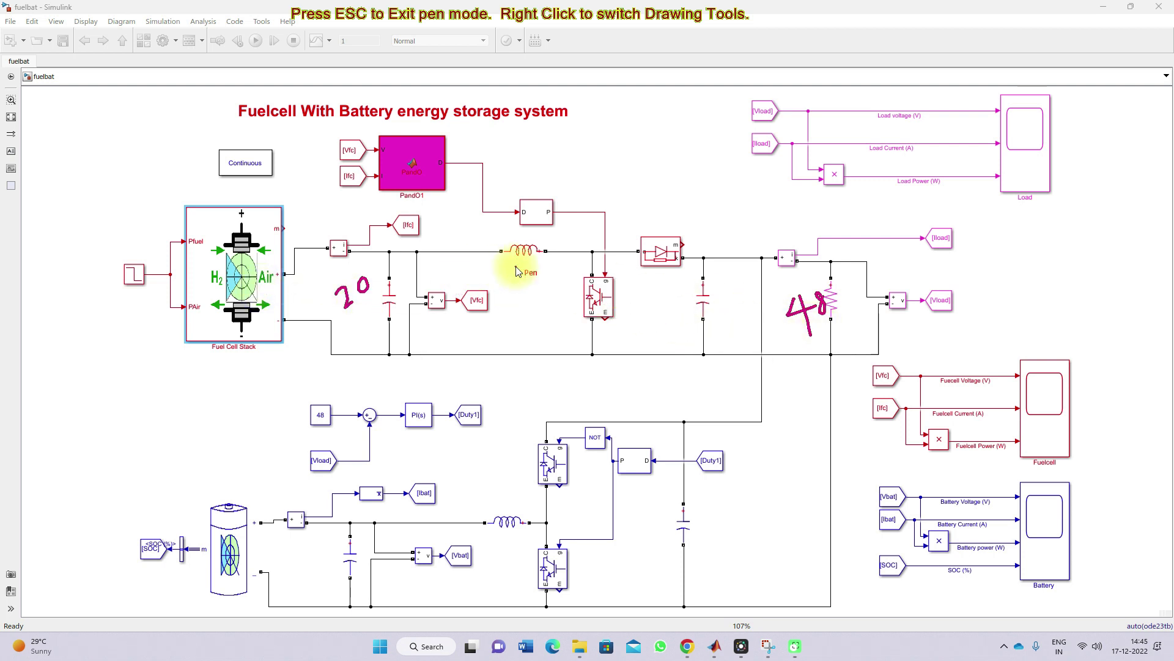
Underline the fuel cell inductor and both capacitors, then clear the notes and open the Battery parameters.
left_click_drag(507, 263, 549, 267)
left_click_drag(682, 322, 719, 324)
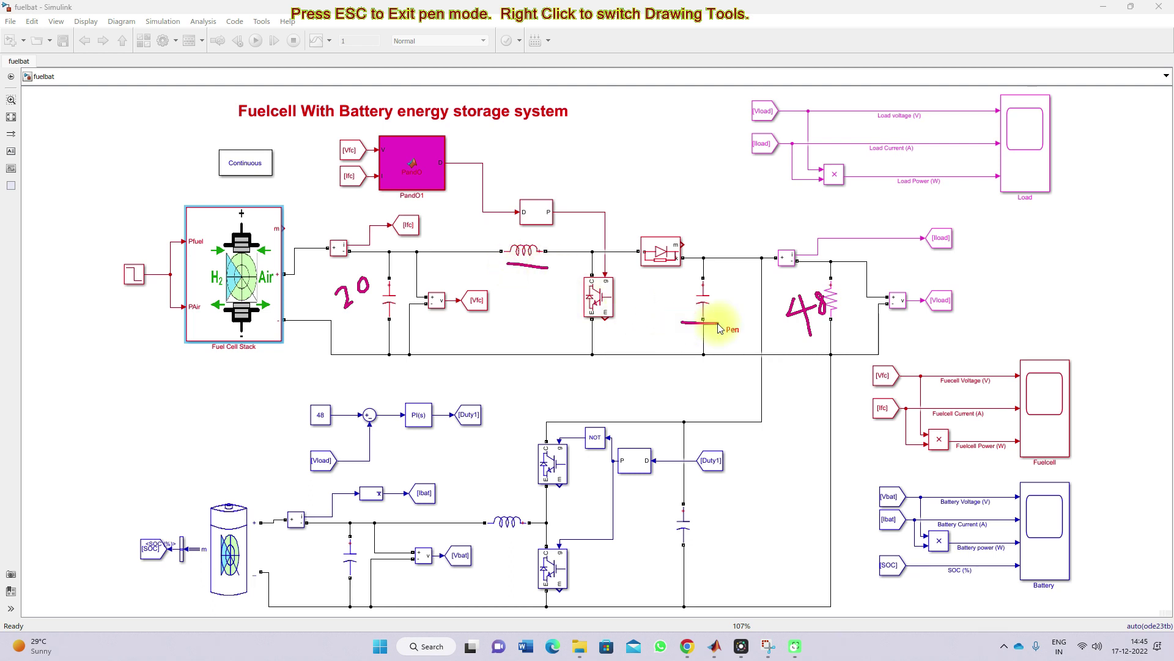
left_click_drag(370, 335, 399, 335)
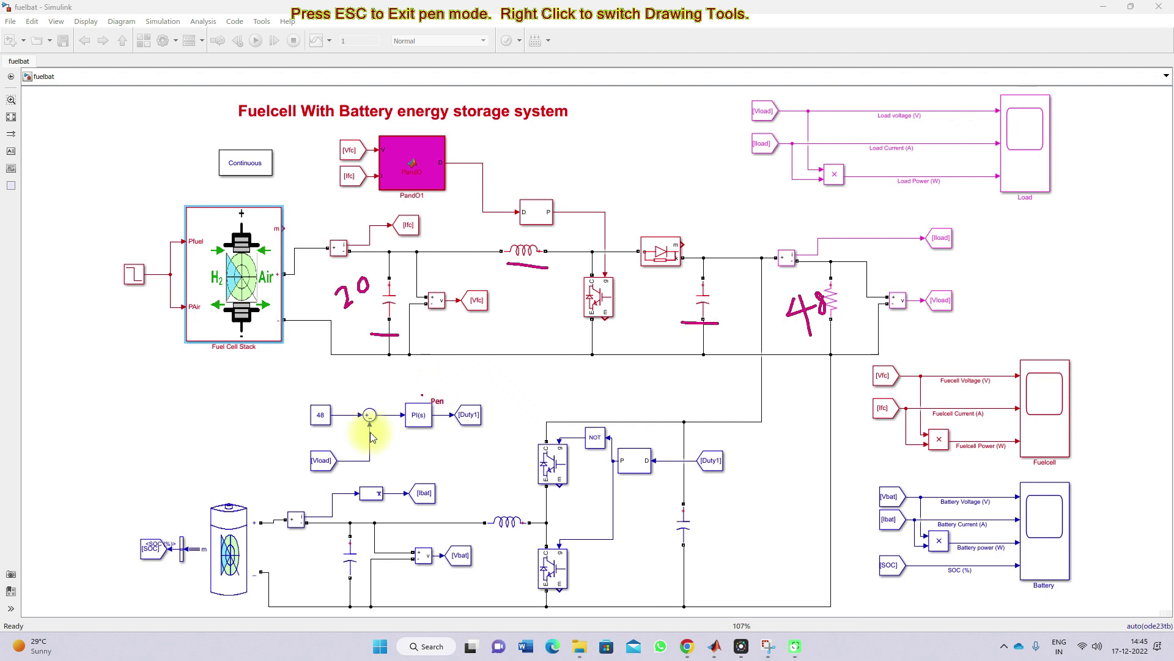
key("Escape")
double_click(220, 529)
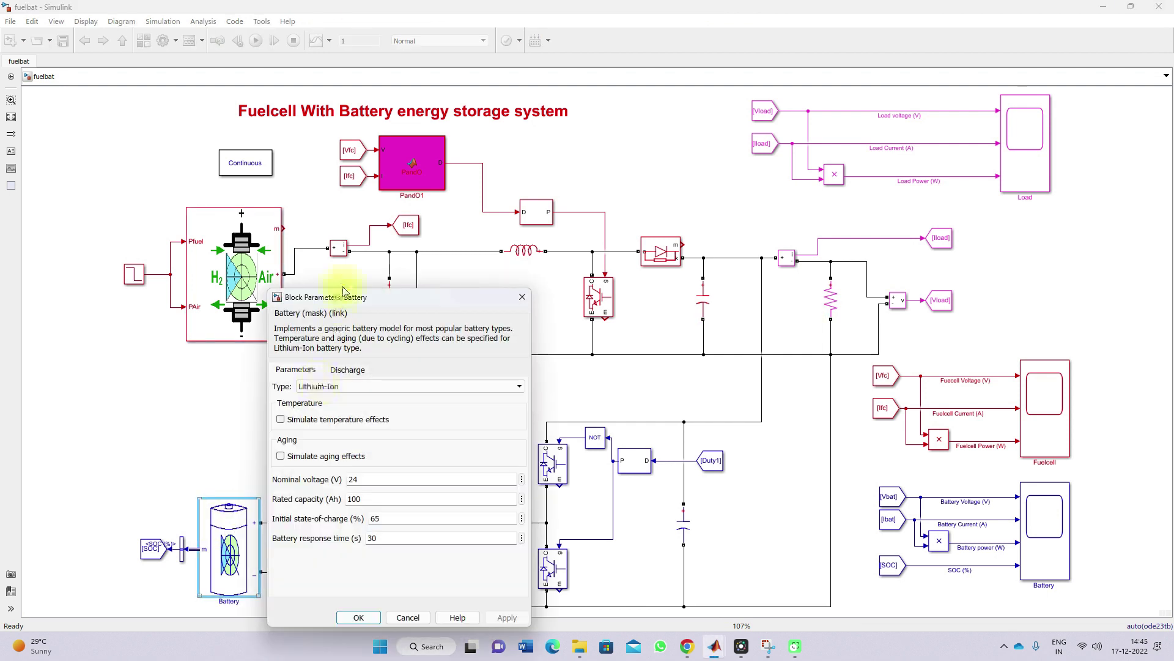
Highlight the battery's 100 Ah rated capacity and 65% initial state-of-charge, then close the dialog.
left_click_drag(349, 297, 310, 234)
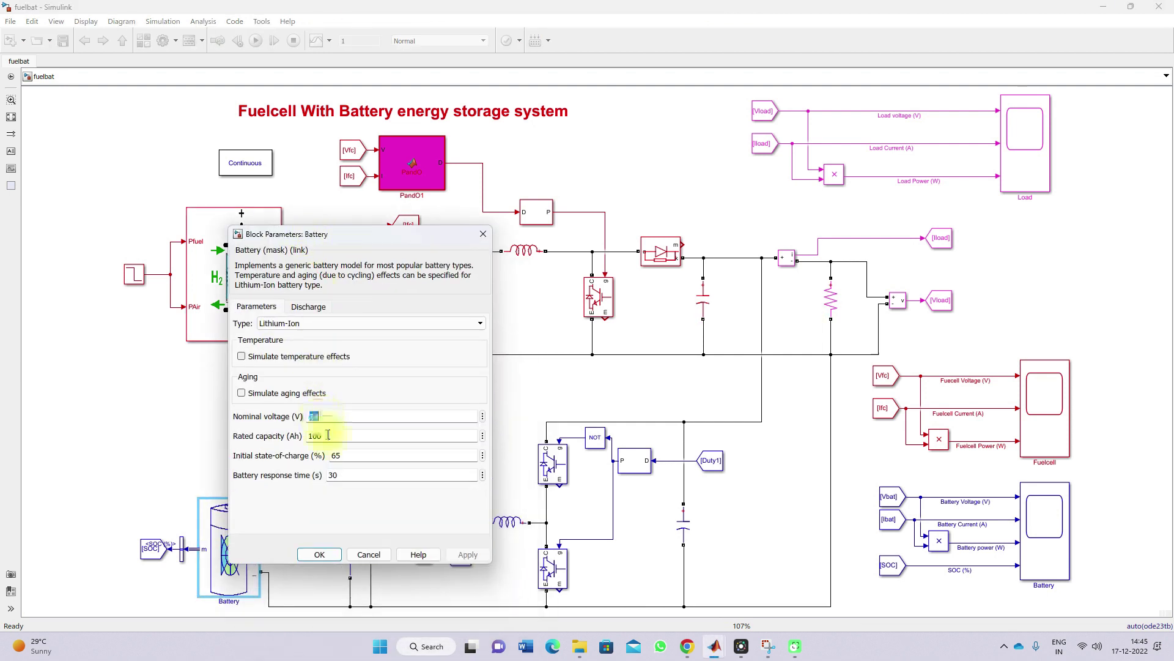
left_click_drag(307, 435, 328, 435)
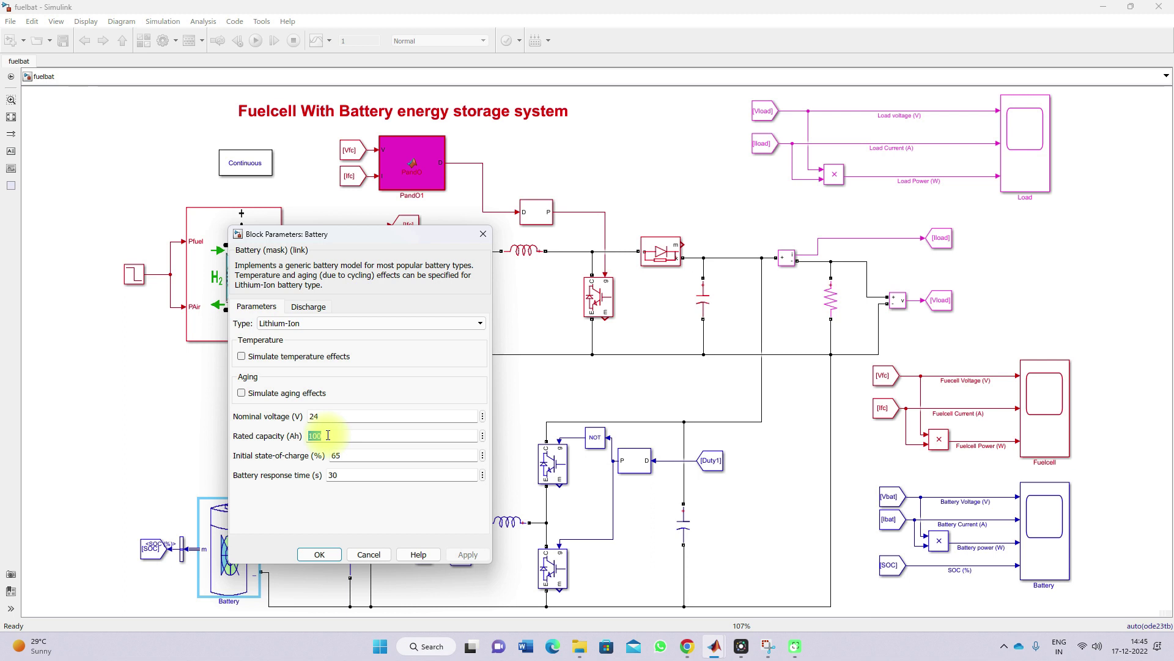
left_click_drag(332, 456, 349, 459)
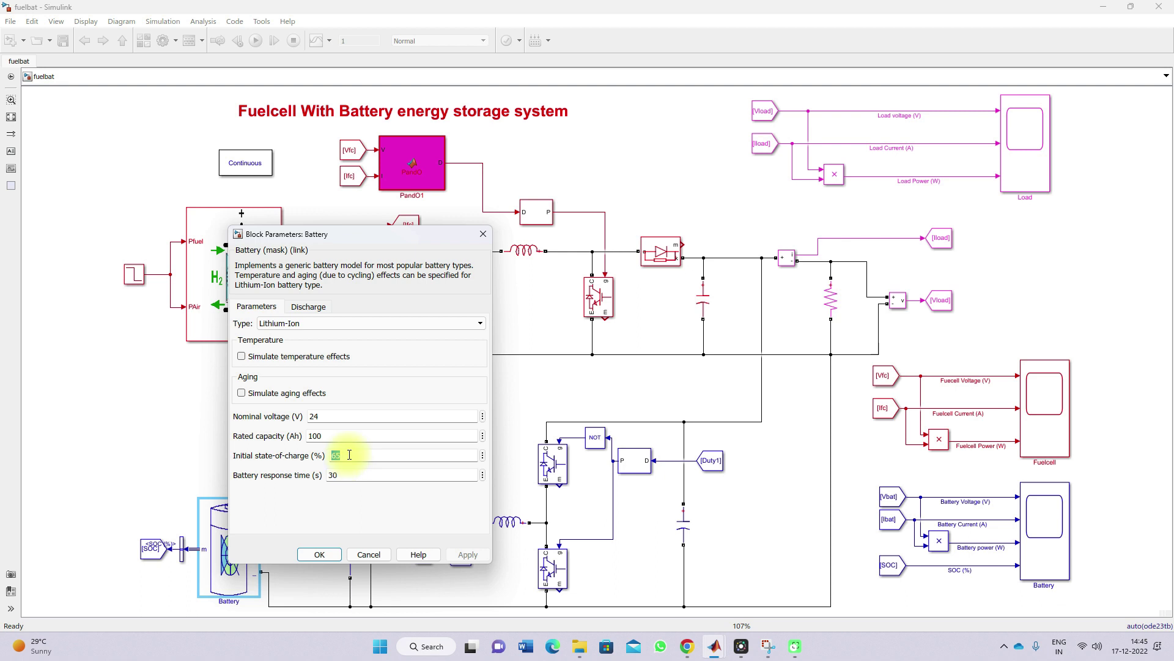
left_click(320, 554)
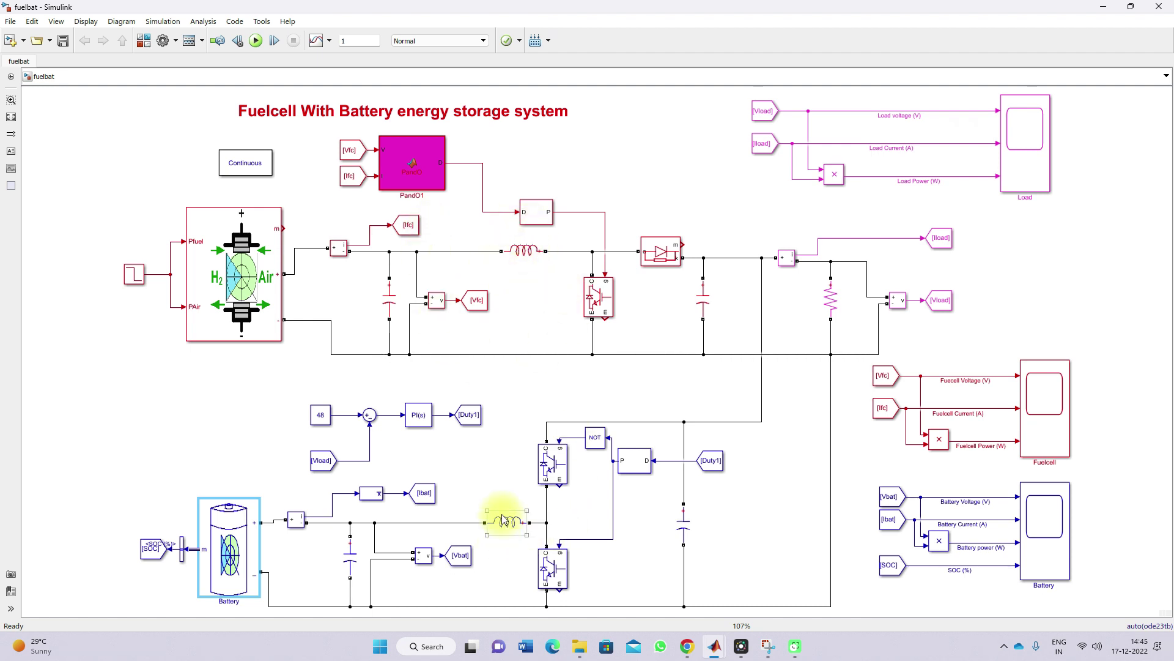
Pen-tick the Series RLC Branch5 inductor and the battery converter's two capacitors, then clear the marks.
key("F8")
left_click_drag(486, 517, 509, 518)
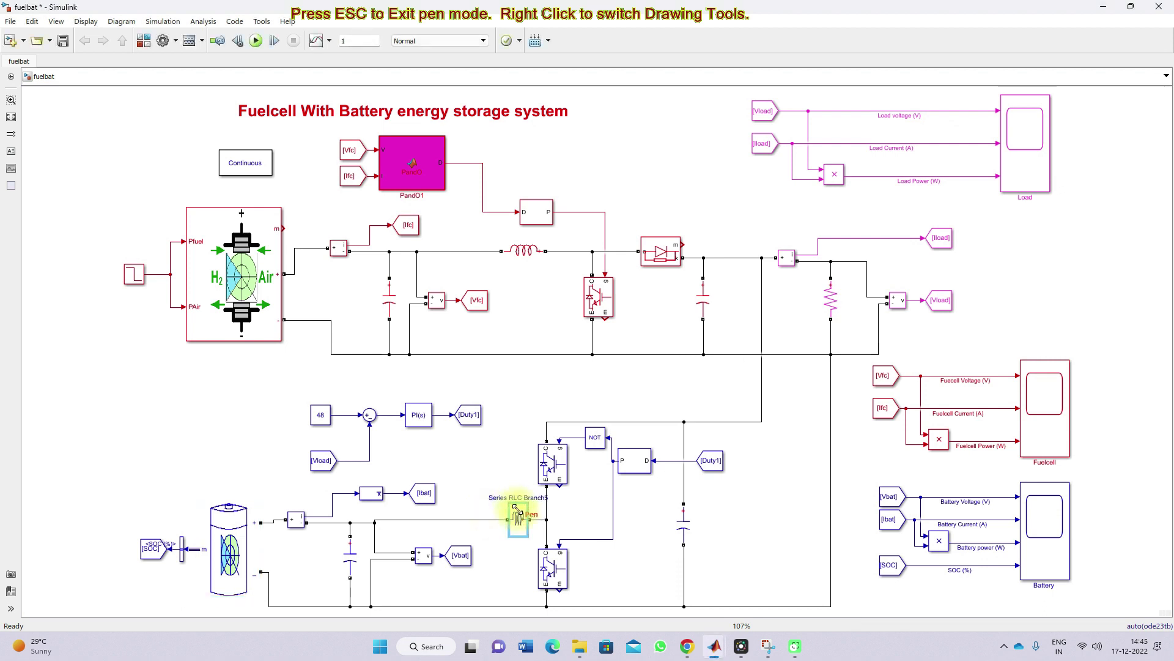
key("ctrl")
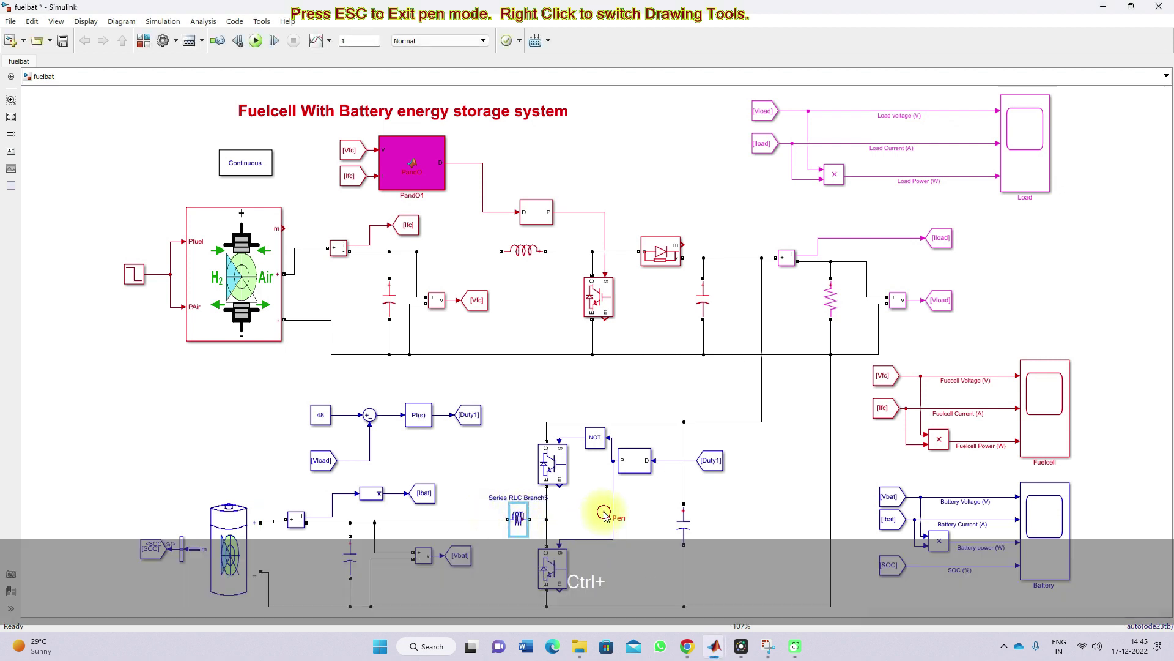
key("ctrl+Escape")
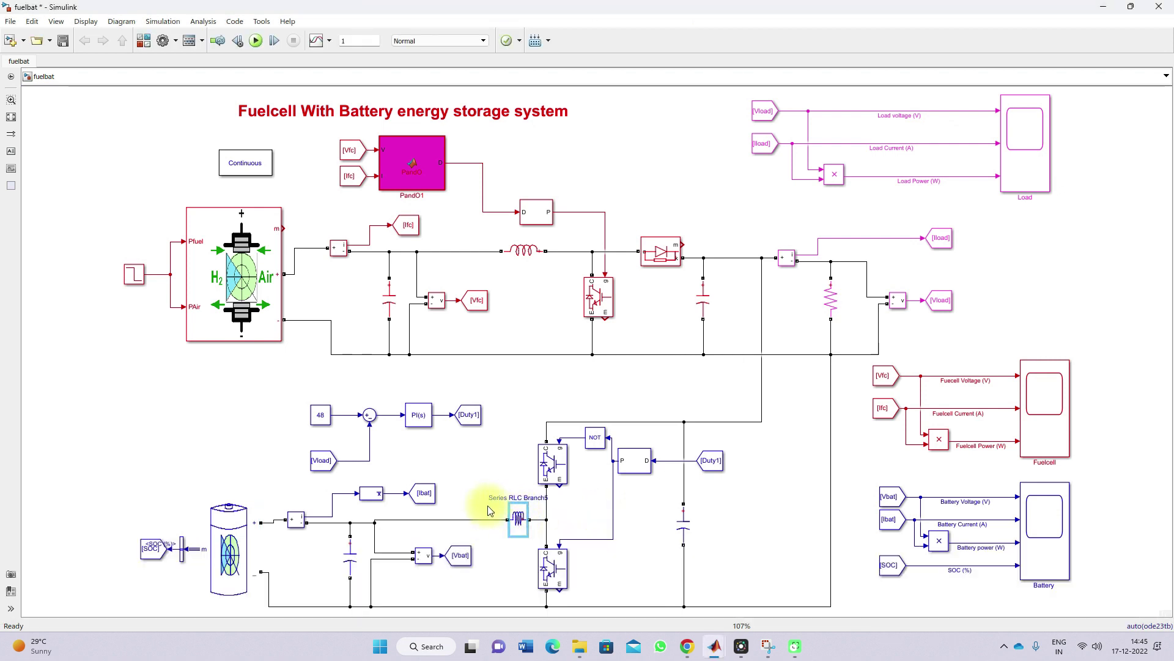
key("F8")
left_click_drag(489, 510, 538, 500)
left_click_drag(633, 506, 688, 495)
left_click_drag(328, 536, 379, 542)
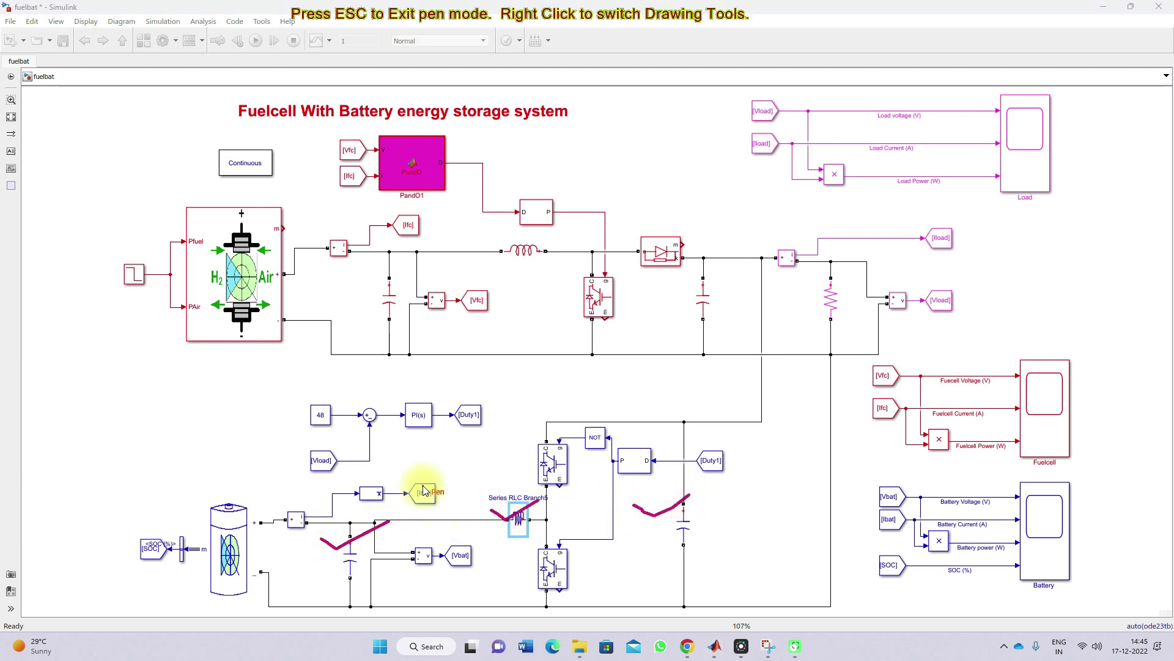
key("Escape")
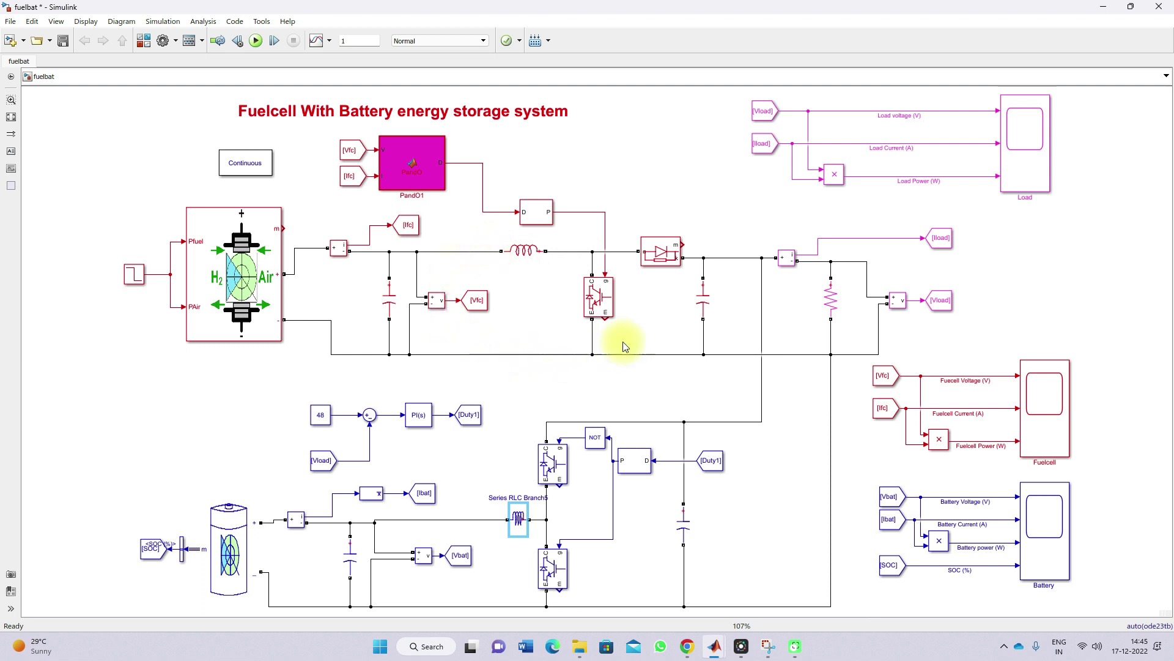
Tick PandO1's Vfc and Ifc inputs and the fuel cell current tag, then open the PandO1 code.
left_click(415, 182)
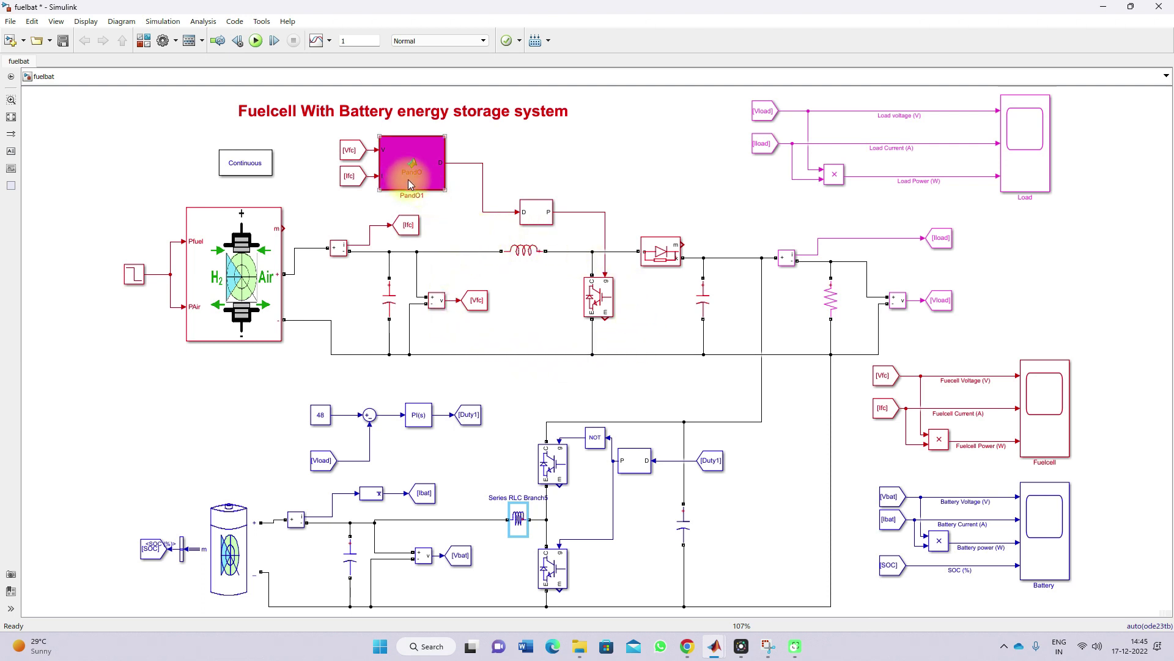
key("F12")
left_click_drag(325, 148, 365, 143)
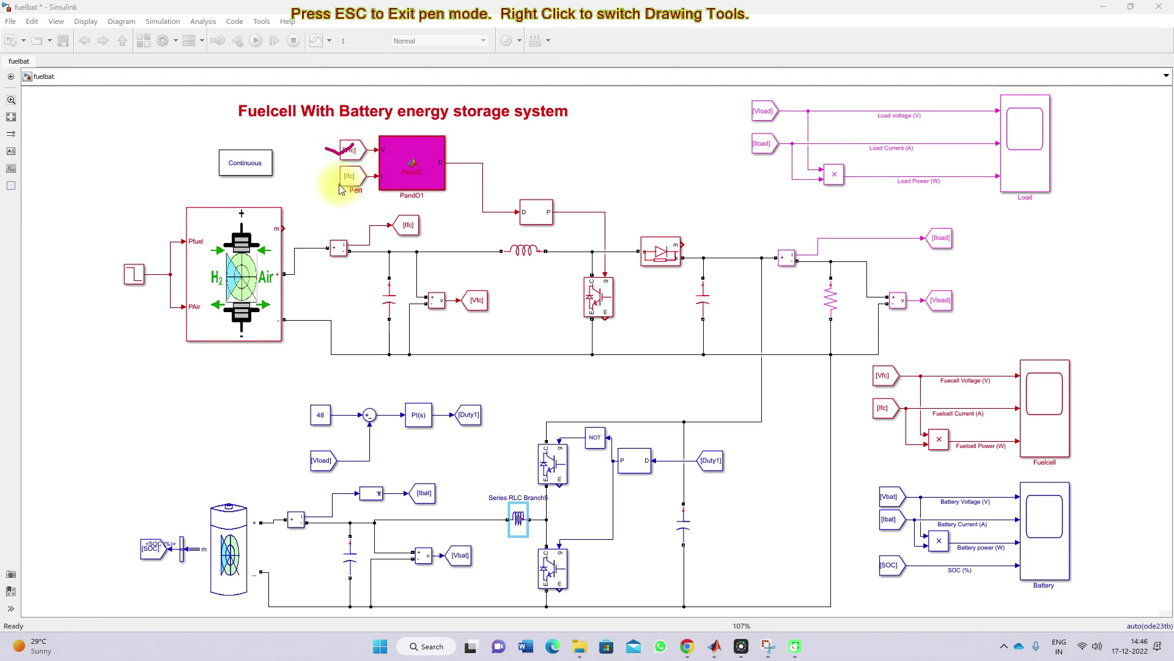
left_click_drag(333, 178, 371, 165)
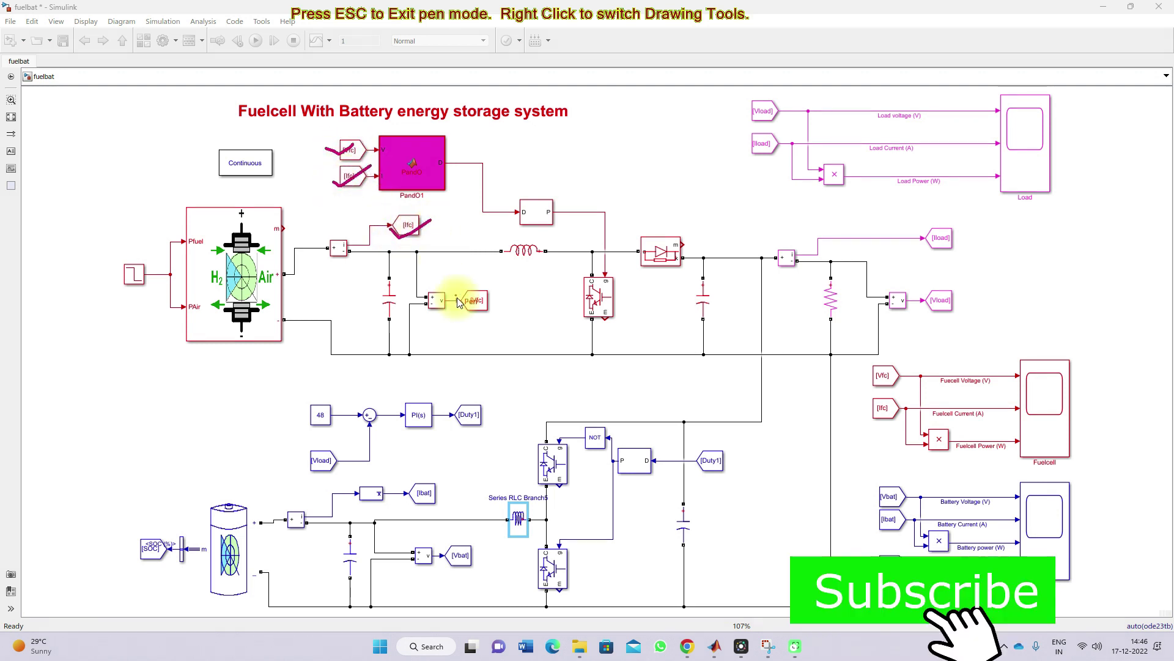
left_click_drag(460, 305, 508, 282)
key("Escape")
double_click(406, 160)
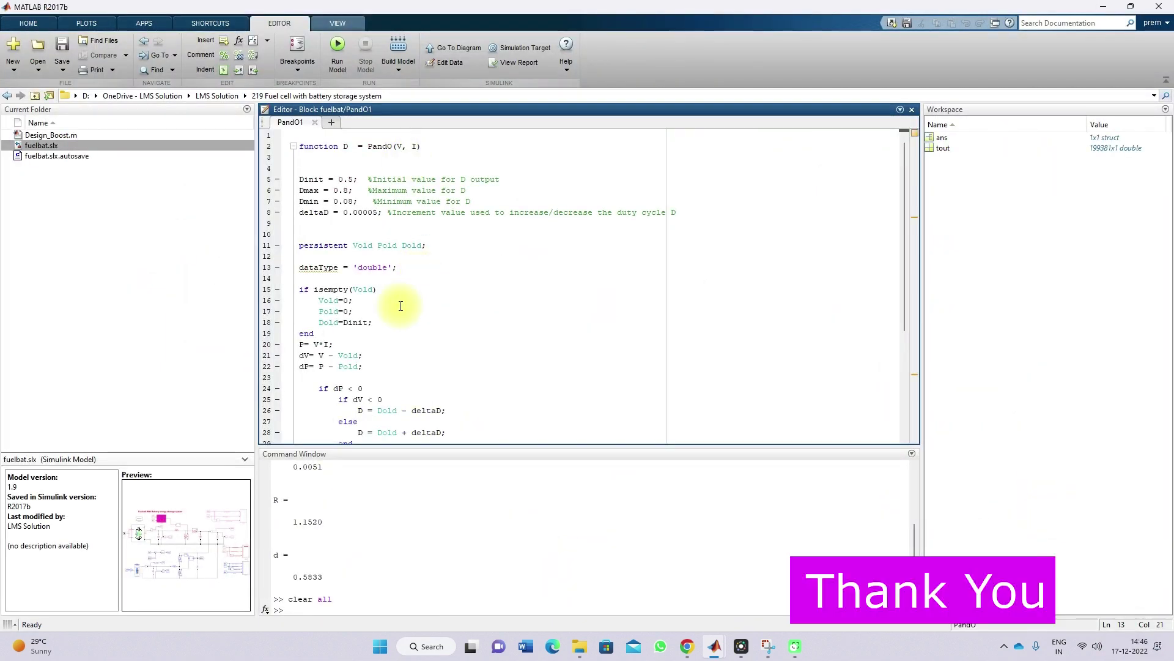
Highlight the P= V*I and dV= V - Vold lines in PandO1, then return to the fuelbat model.
left_click_drag(330, 344, 299, 344)
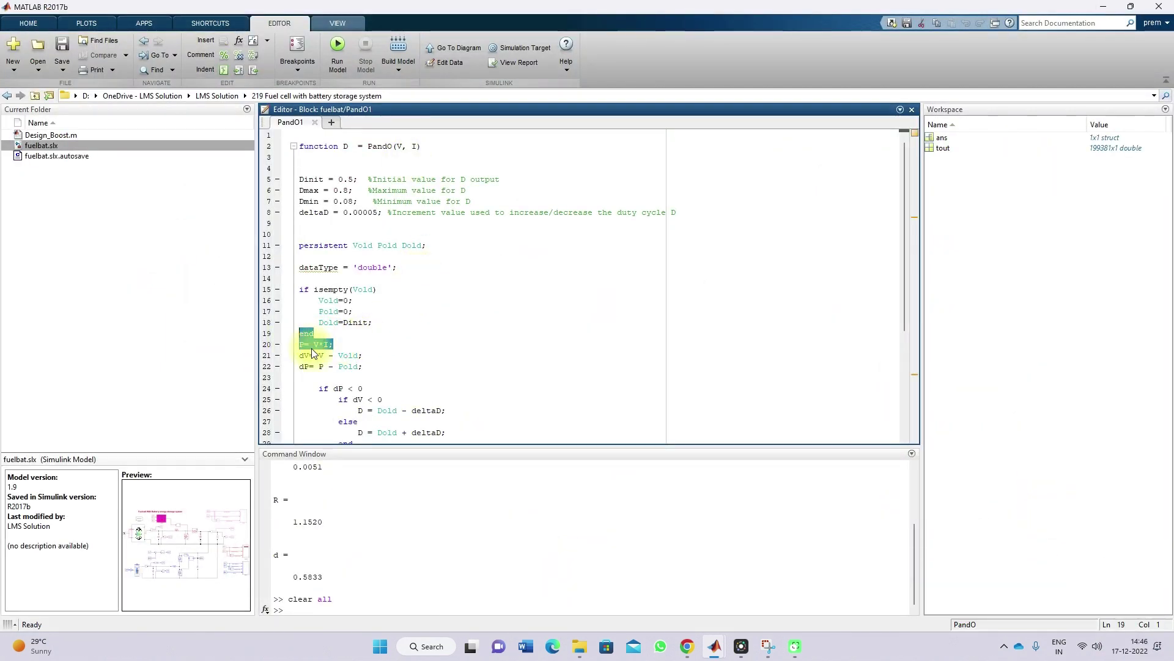
left_click_drag(367, 355, 299, 367)
scroll(375, 338, "down", 5)
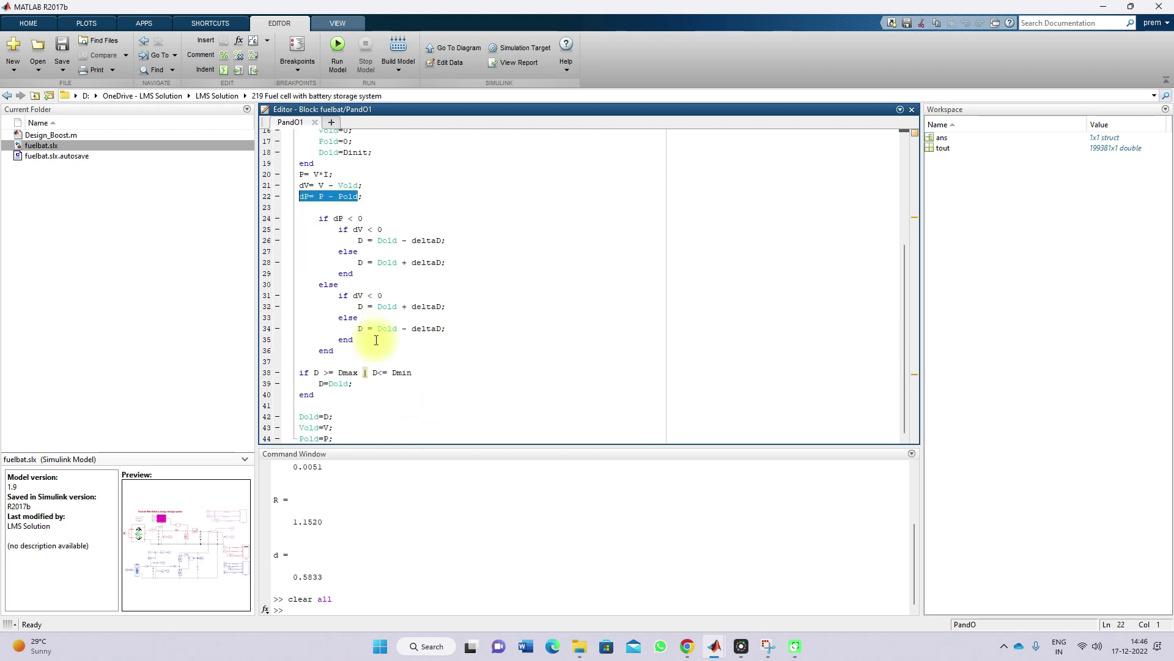
scroll(391, 342, "up", 5)
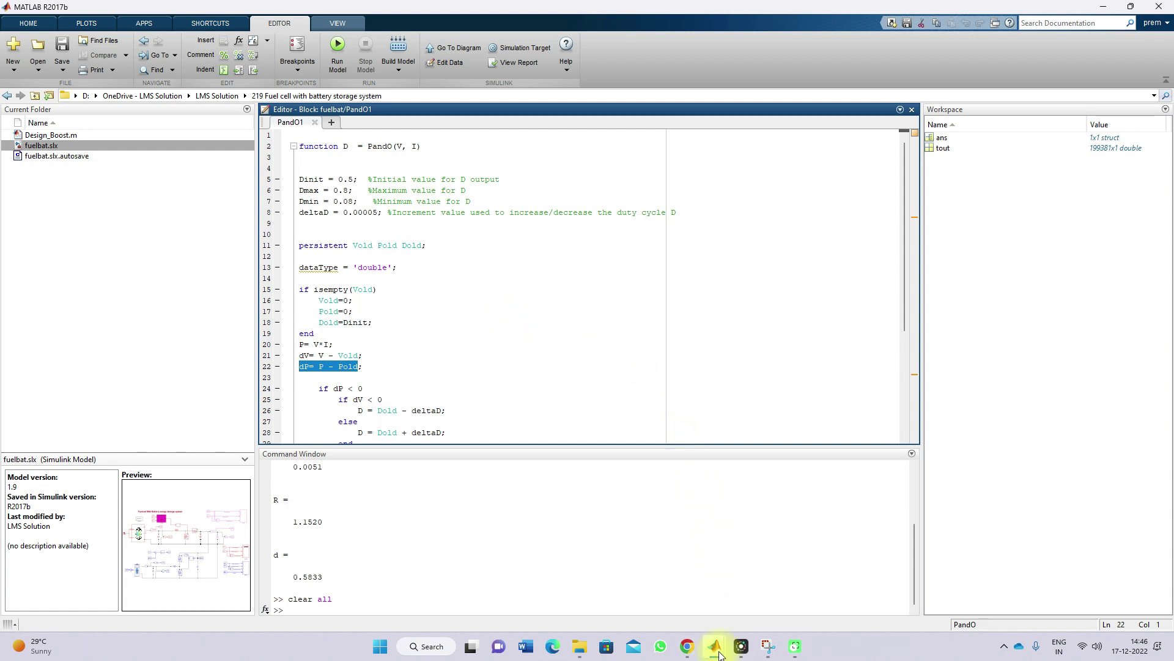
mouse_move(719, 655)
left_click(675, 596)
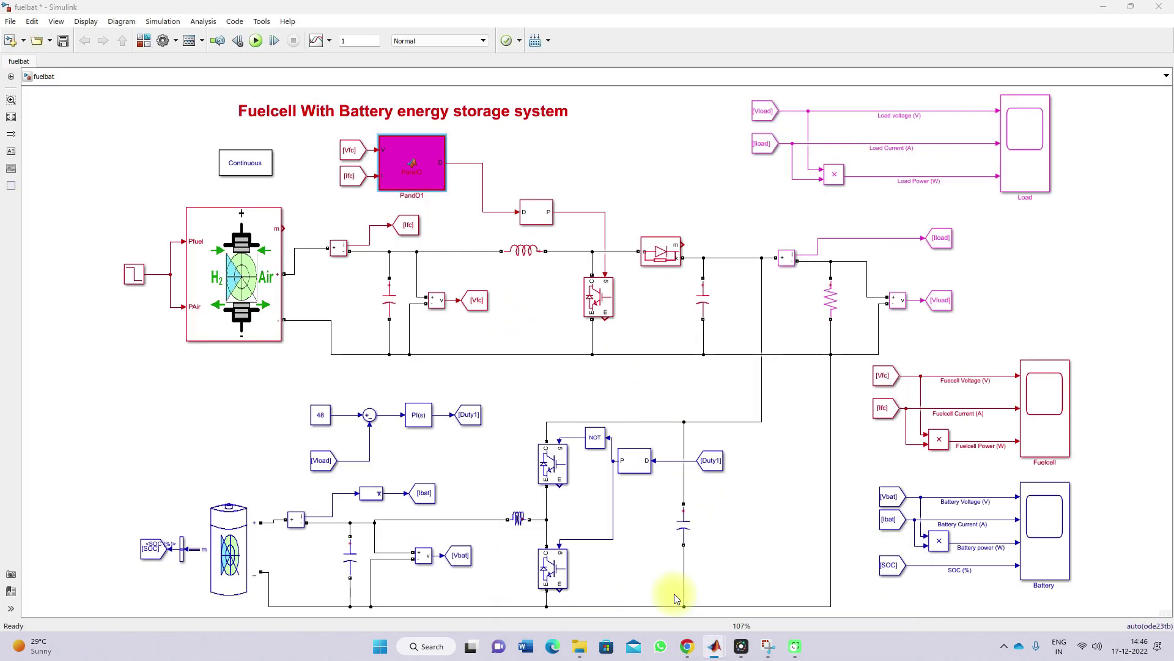
left_click(461, 163)
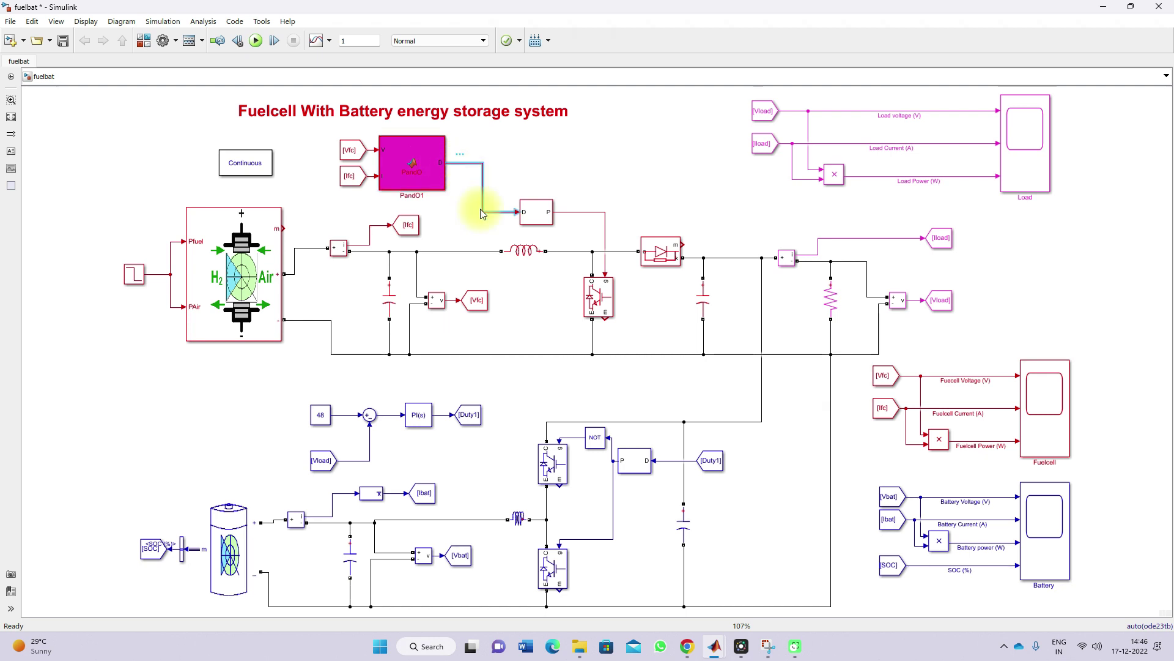
left_click(530, 224)
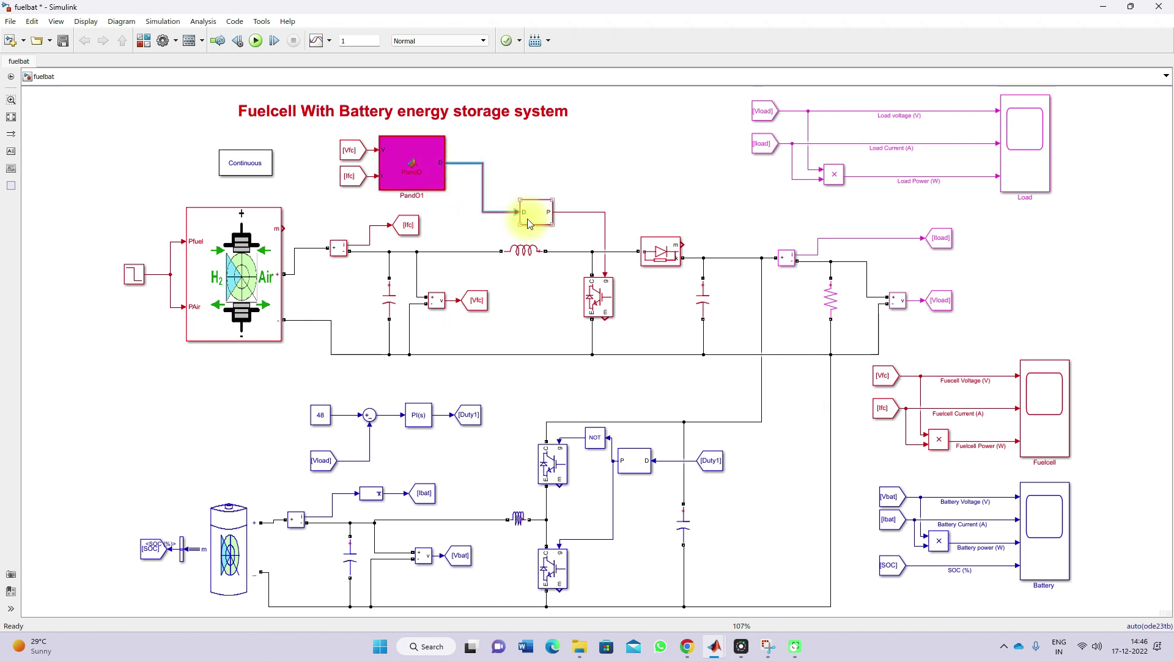
left_click(583, 223)
key("F11")
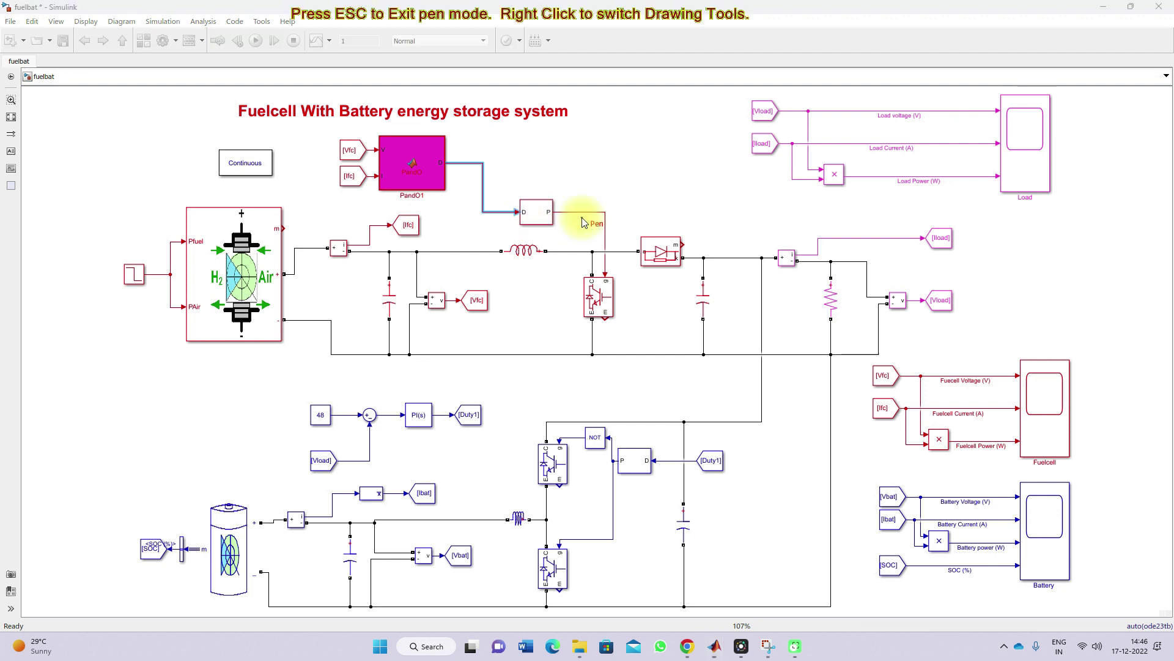
mouse_move(611, 194)
left_mouse_down()
mouse_move(646, 193)
mouse_move(642, 178)
mouse_move(658, 189)
mouse_move(693, 177)
left_mouse_up()
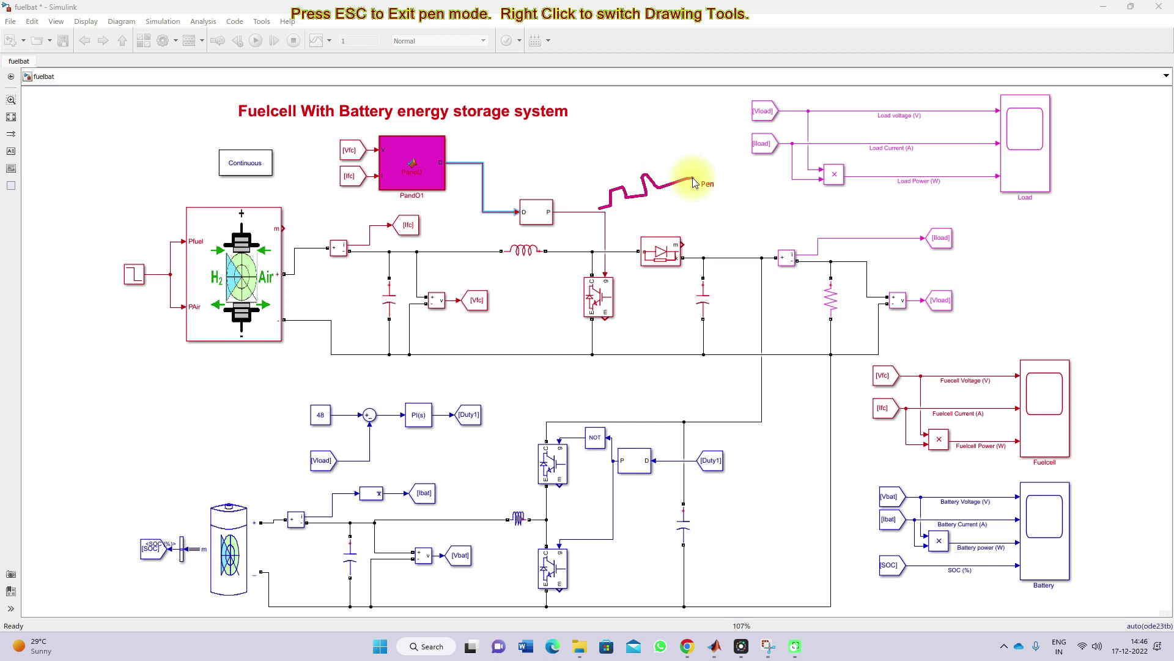
mouse_move(628, 213)
left_mouse_down()
mouse_move(635, 260)
mouse_move(621, 313)
left_mouse_up()
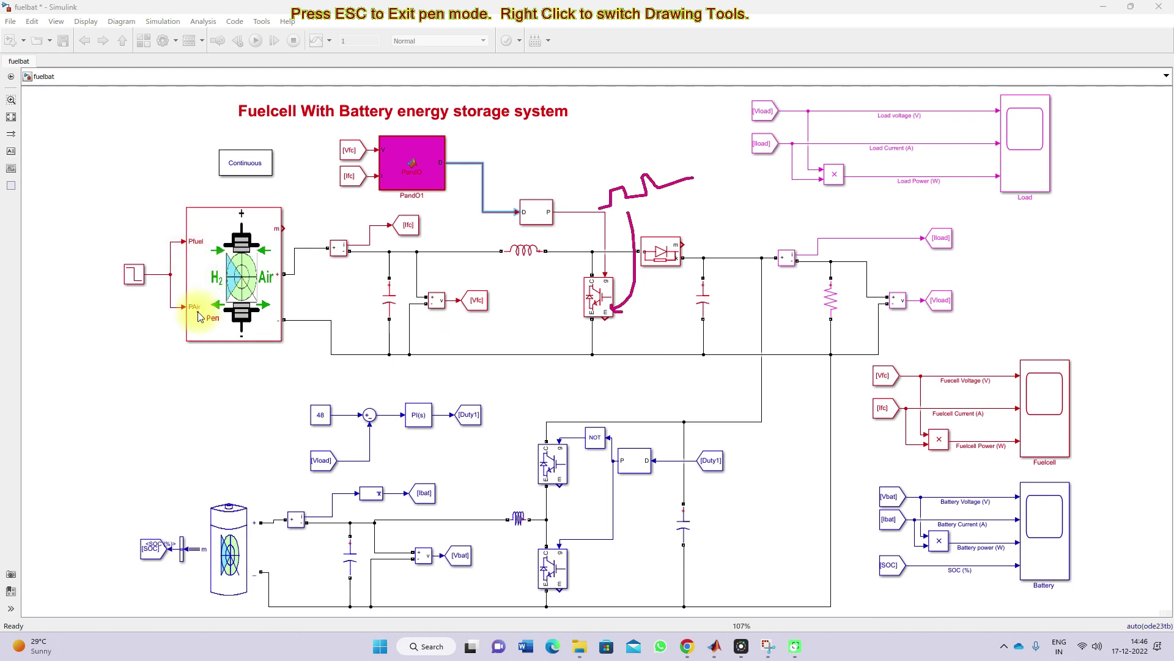
key("Escape")
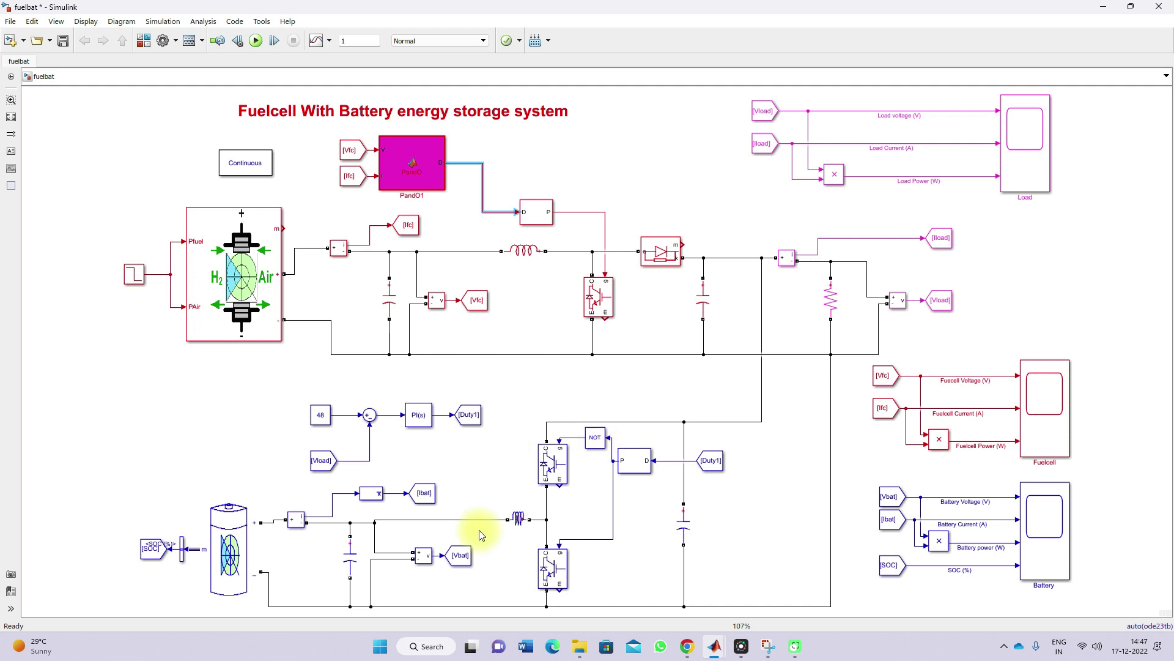
left_click(601, 445)
left_click(467, 486)
key("F9")
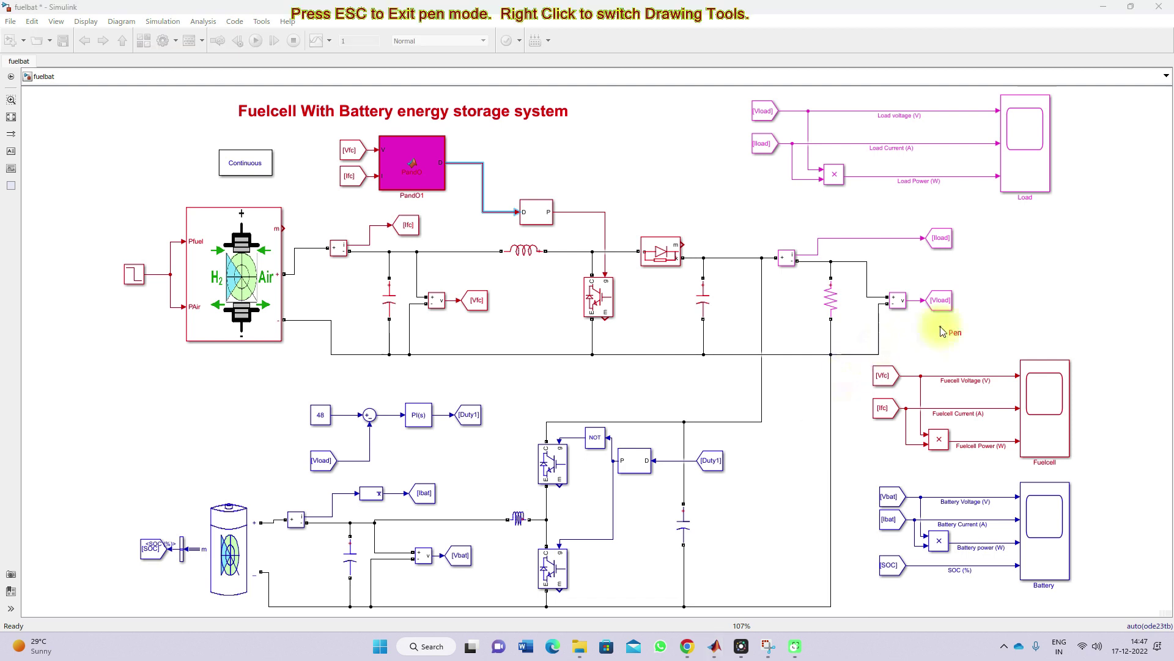
mouse_move(942, 322)
left_mouse_down()
mouse_move(821, 428)
mouse_move(652, 470)
mouse_move(375, 451)
left_mouse_up()
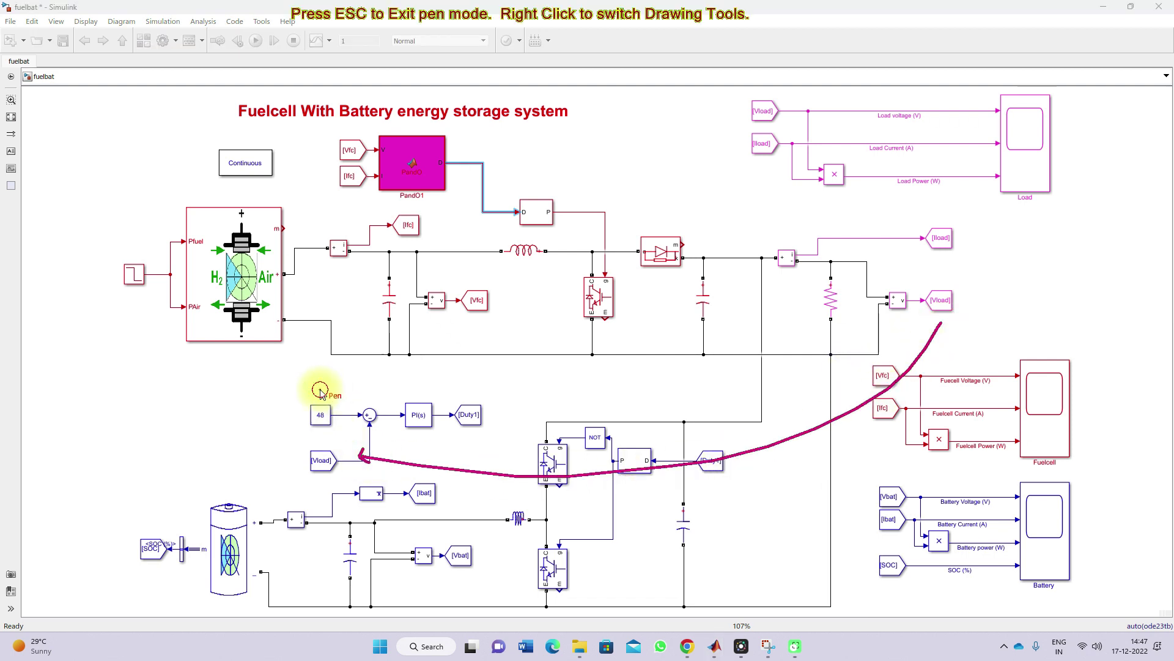
left_click_drag(320, 389, 378, 374)
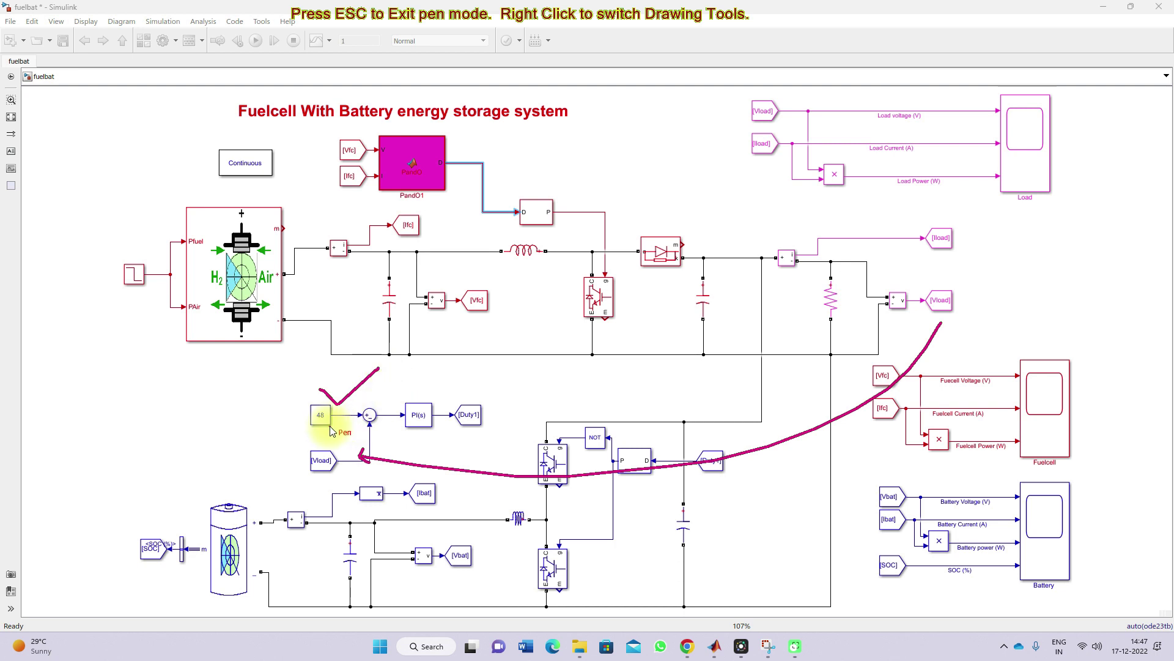
mouse_move(395, 433)
left_mouse_down()
mouse_move(439, 430)
mouse_move(431, 397)
mouse_move(414, 394)
mouse_move(402, 436)
left_mouse_up()
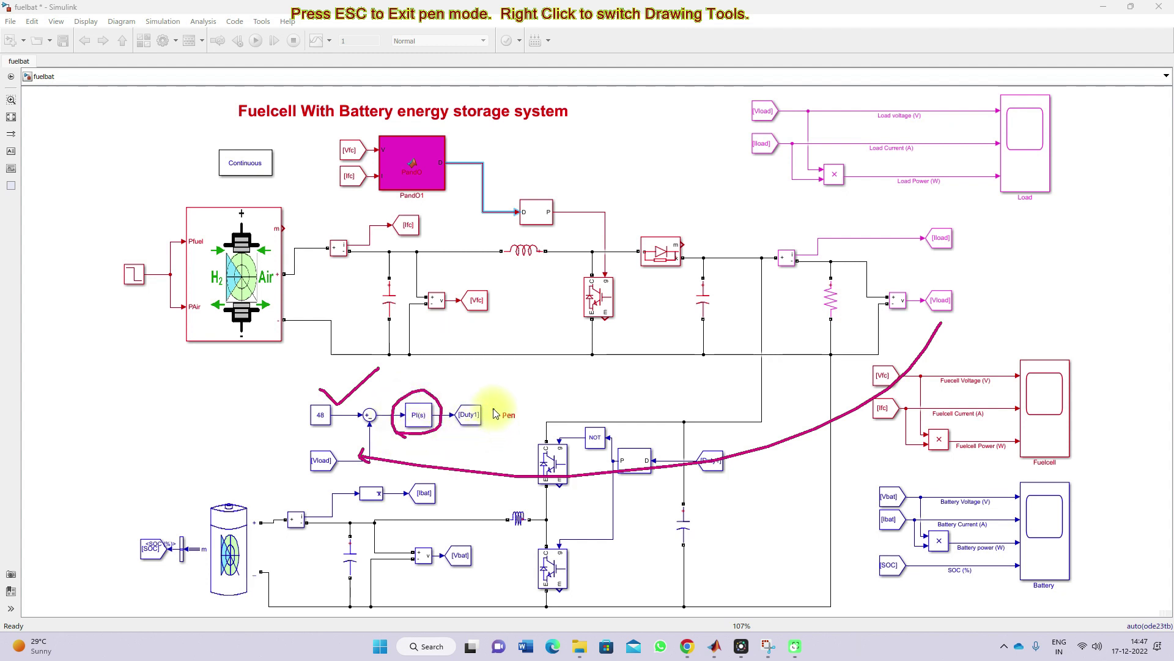
mouse_move(492, 407)
left_mouse_down()
mouse_move(533, 389)
mouse_move(657, 384)
mouse_move(713, 404)
mouse_move(714, 435)
left_mouse_up()
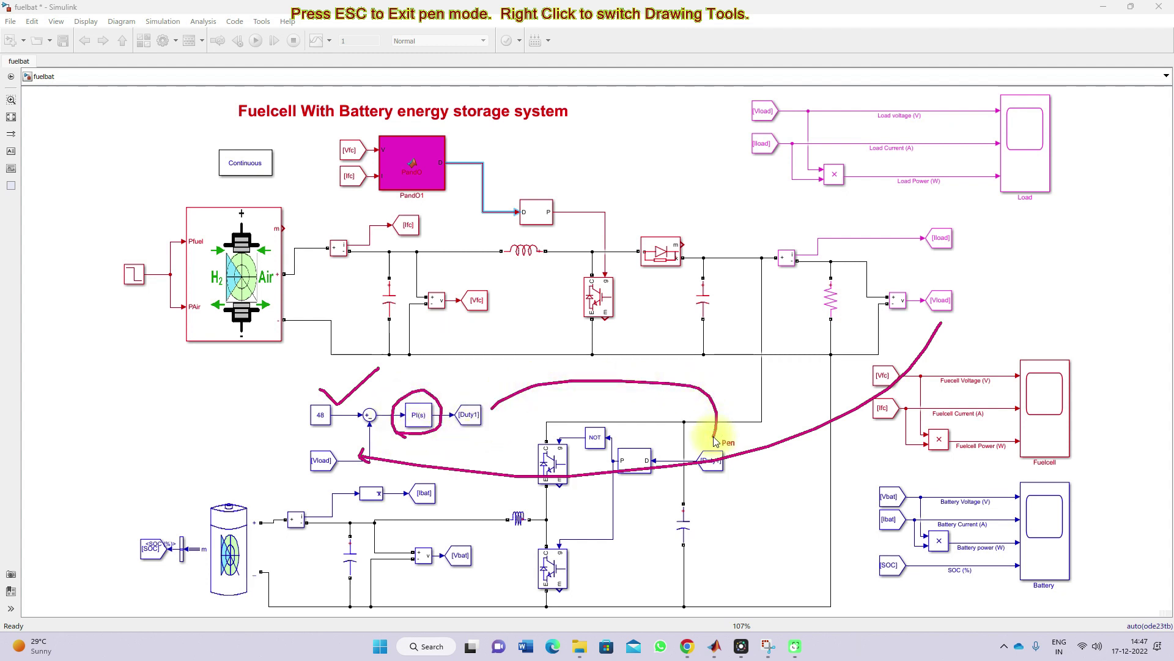
key("Escape")
key("F7")
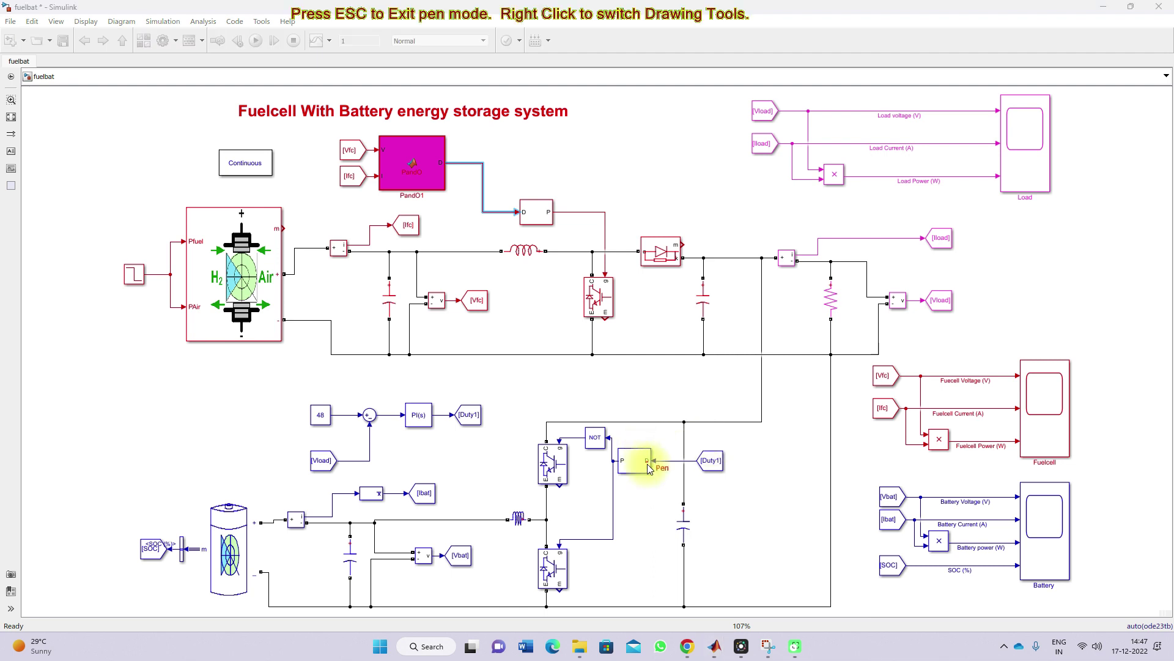
mouse_move(631, 487)
left_mouse_down()
mouse_move(637, 496)
mouse_move(633, 482)
left_mouse_up()
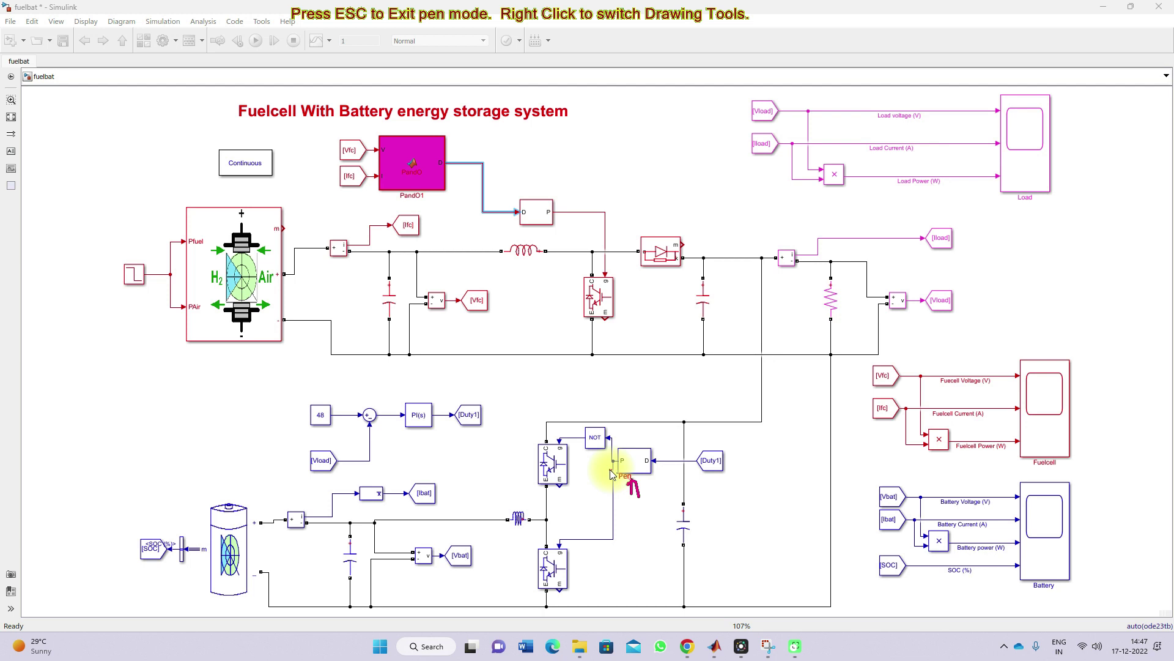
left_click(609, 473)
mouse_move(609, 473)
left_mouse_down()
mouse_move(607, 507)
mouse_move(550, 511)
left_mouse_up()
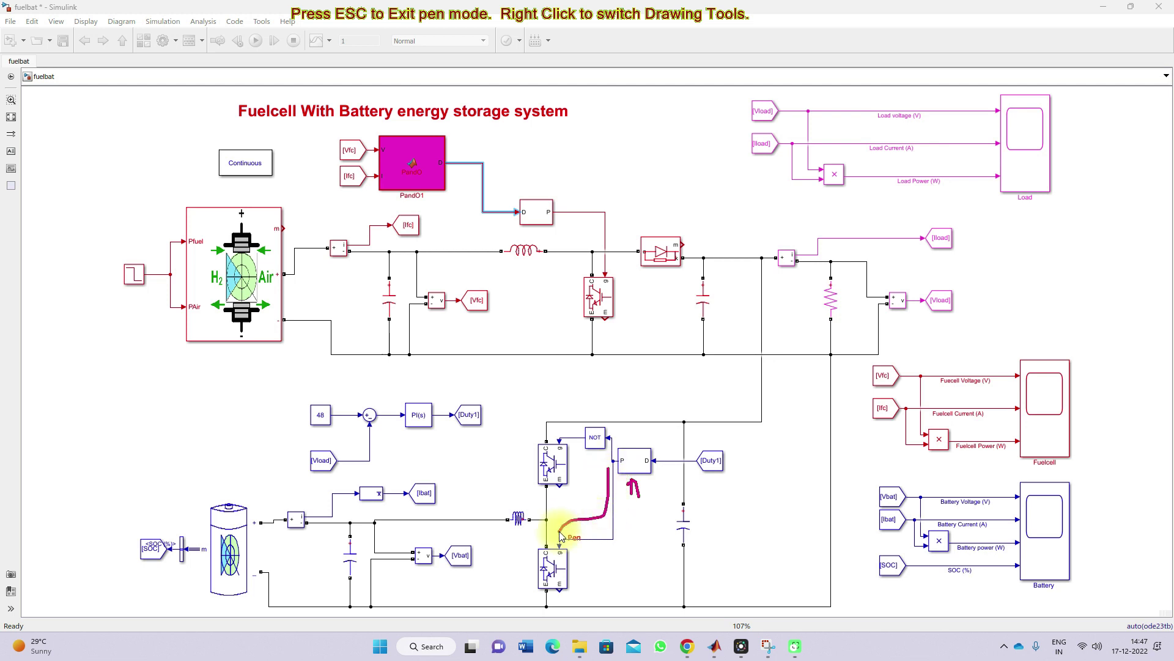
mouse_move(609, 471)
left_mouse_down()
mouse_move(592, 440)
mouse_move(573, 446)
mouse_move(579, 453)
left_mouse_up()
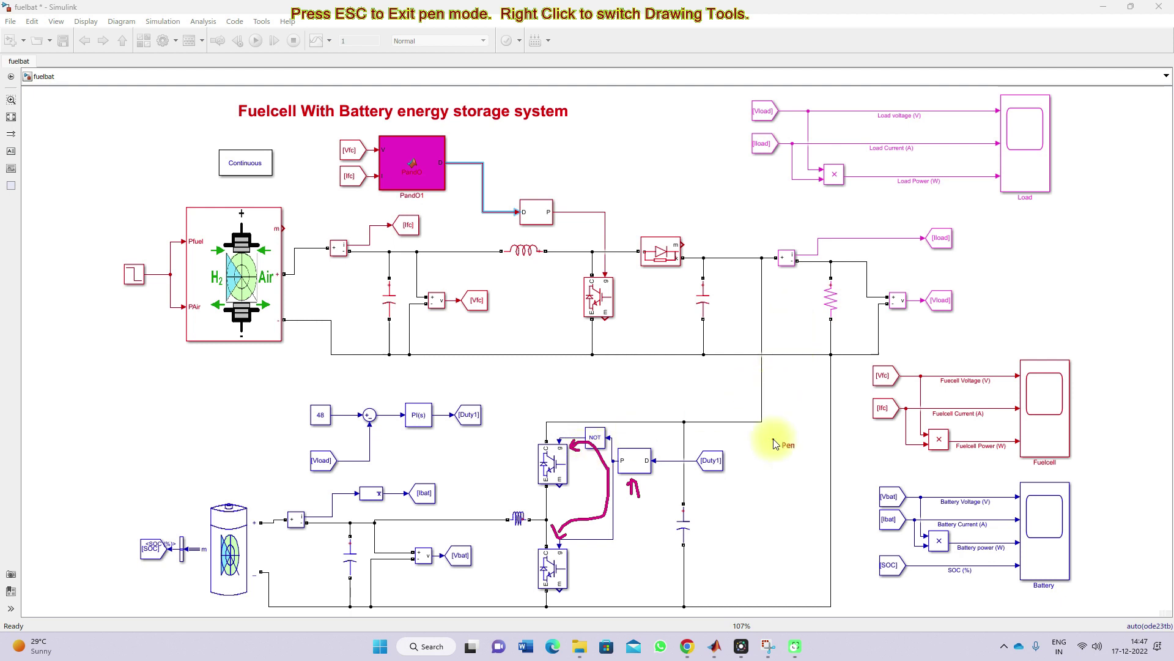
key("Escape")
double_click(833, 301)
triple_click(929, 327)
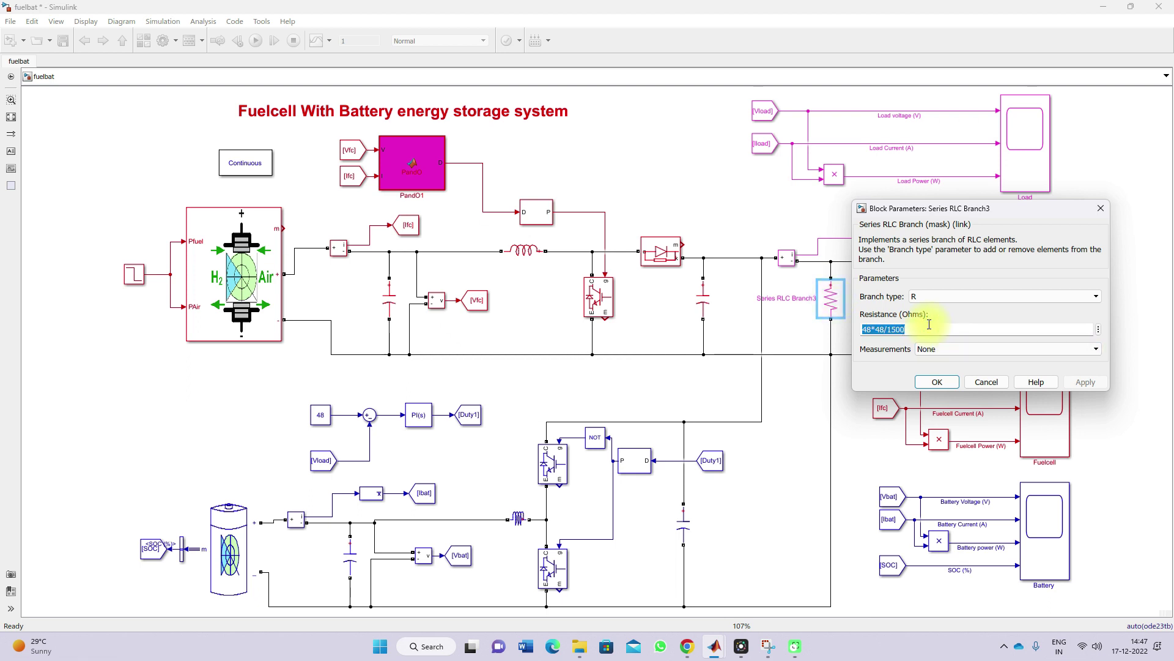
left_click(883, 330)
triple_click(894, 330)
left_click(884, 329)
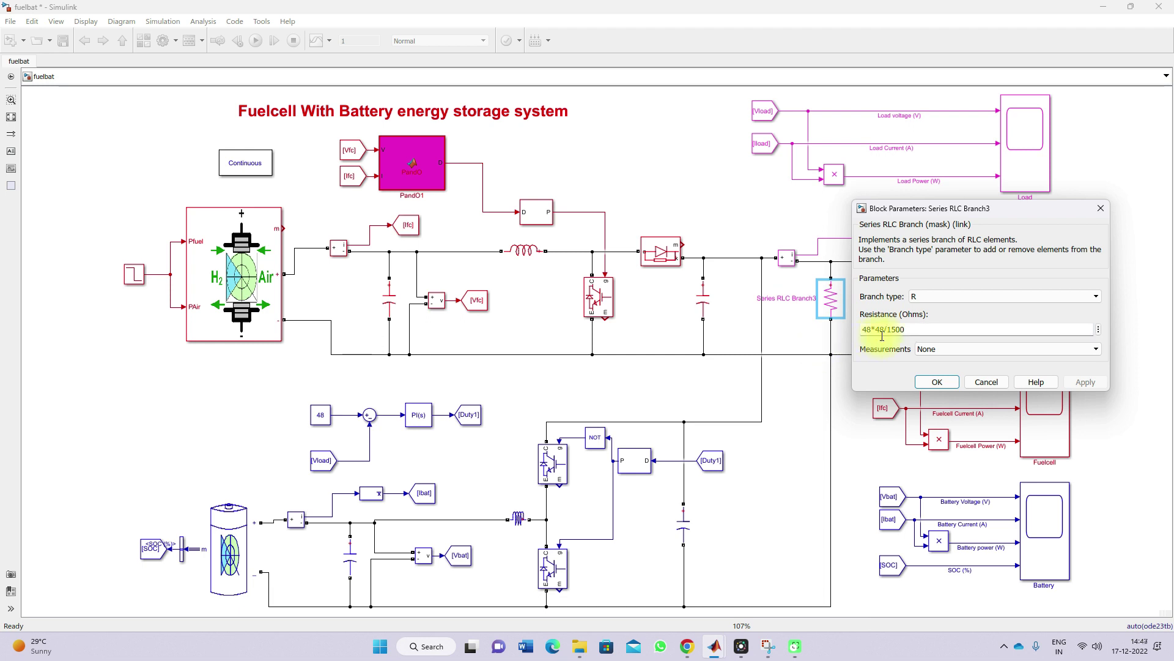
triple_click(908, 331)
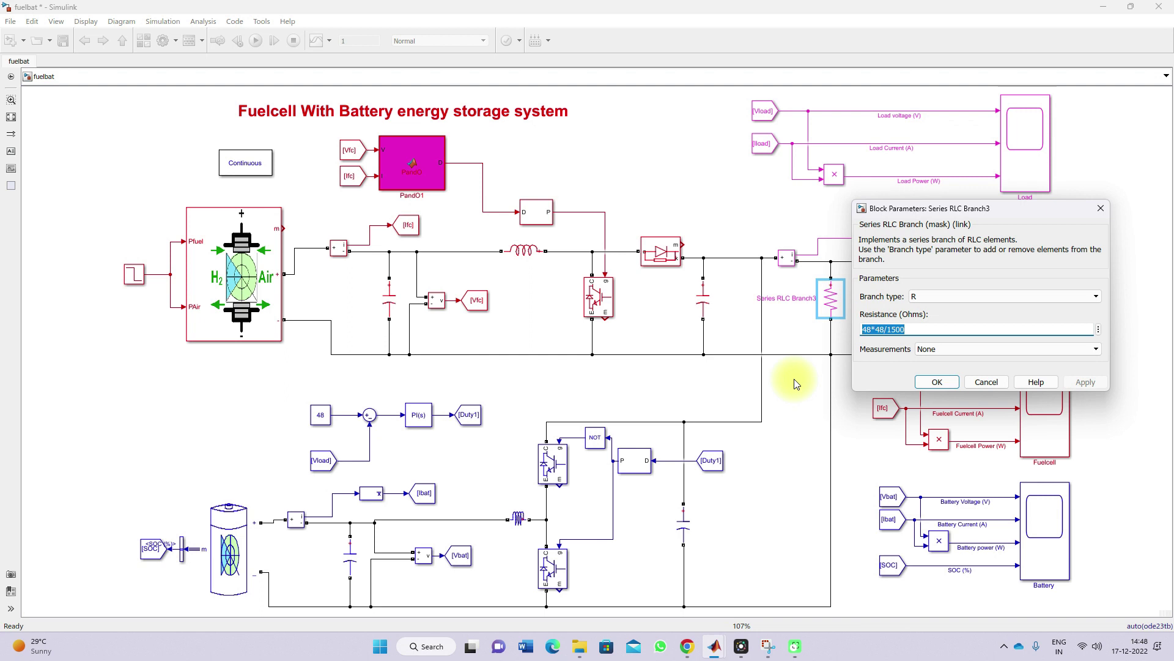
left_click(931, 383)
left_click(249, 276)
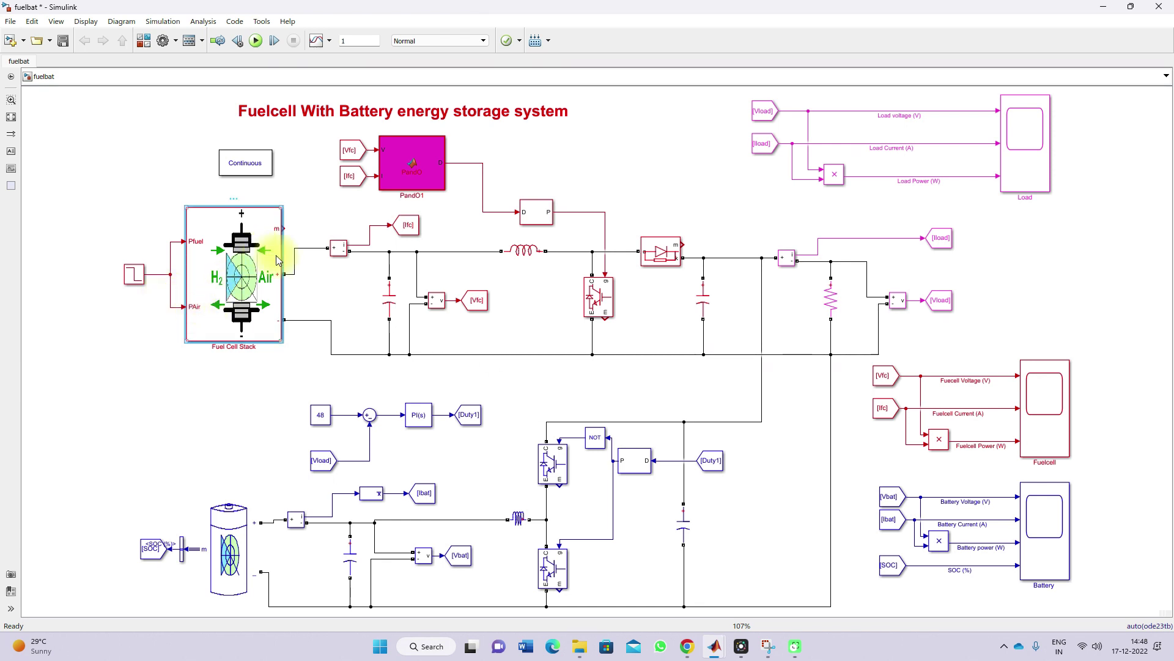
left_click(832, 306)
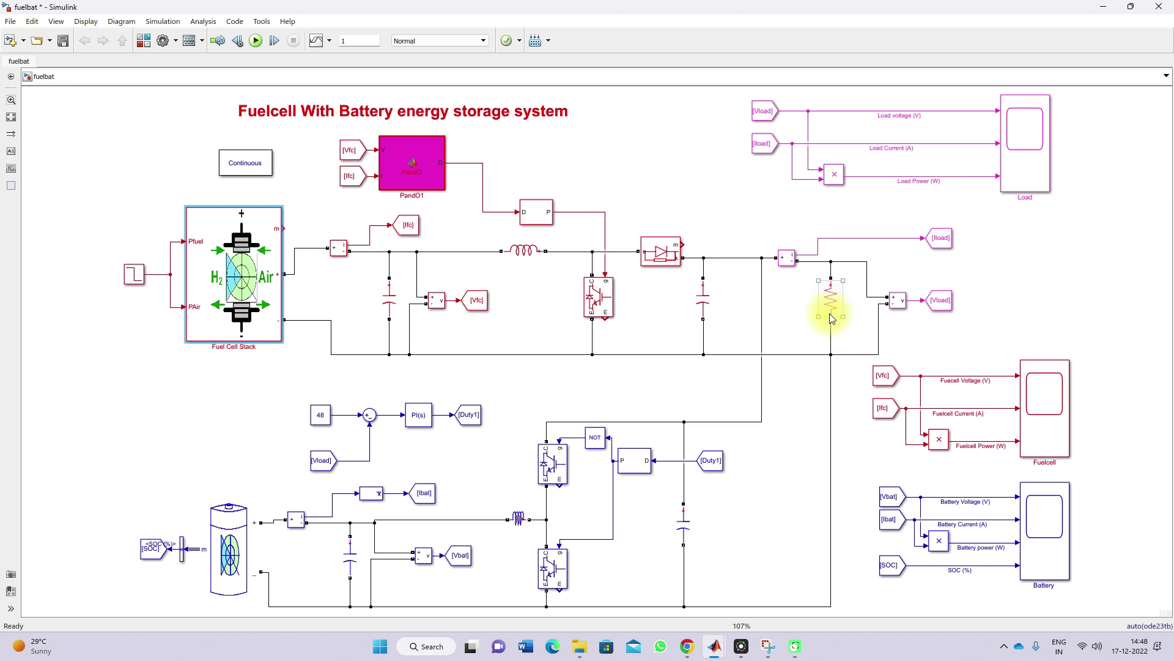
key("F10")
mouse_move(442, 319)
left_mouse_down()
mouse_move(804, 295)
mouse_move(747, 478)
mouse_move(330, 514)
mouse_move(349, 523)
left_mouse_up()
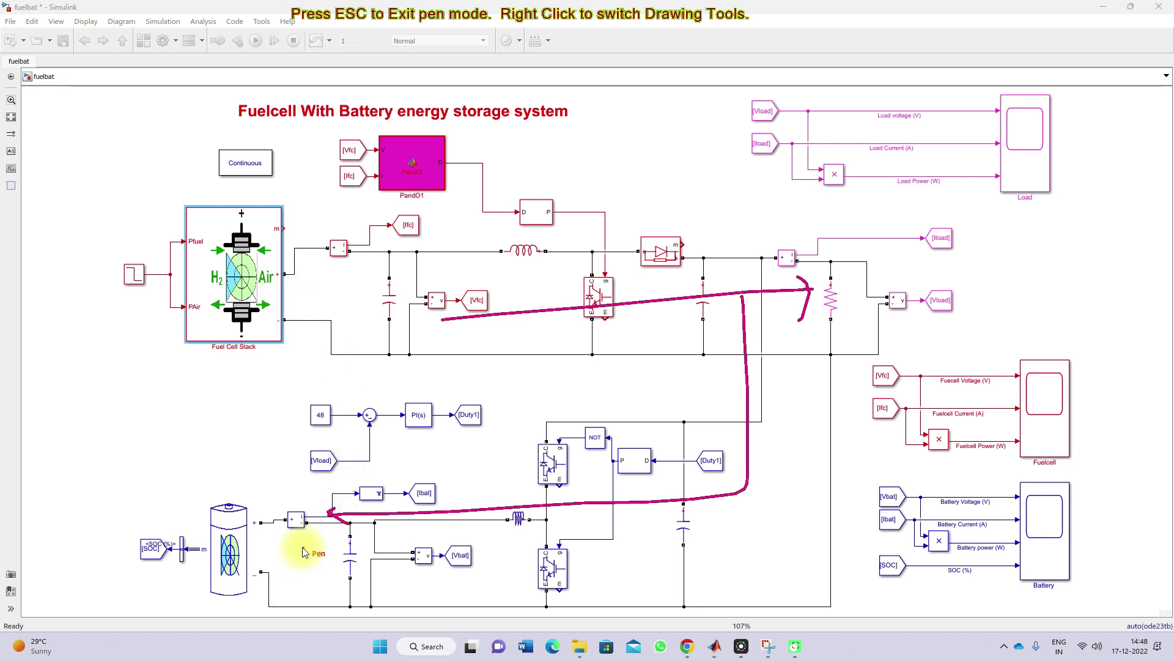
mouse_move(288, 553)
left_mouse_down()
mouse_move(687, 539)
mouse_move(758, 517)
mouse_move(826, 343)
left_mouse_up()
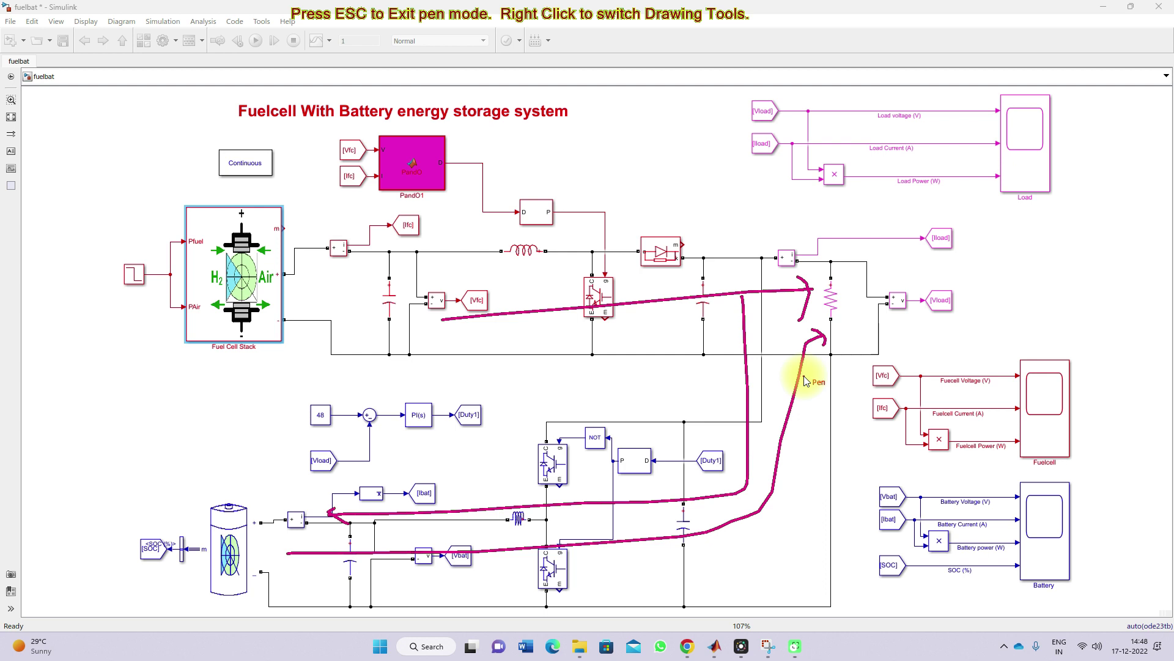
key("Escape")
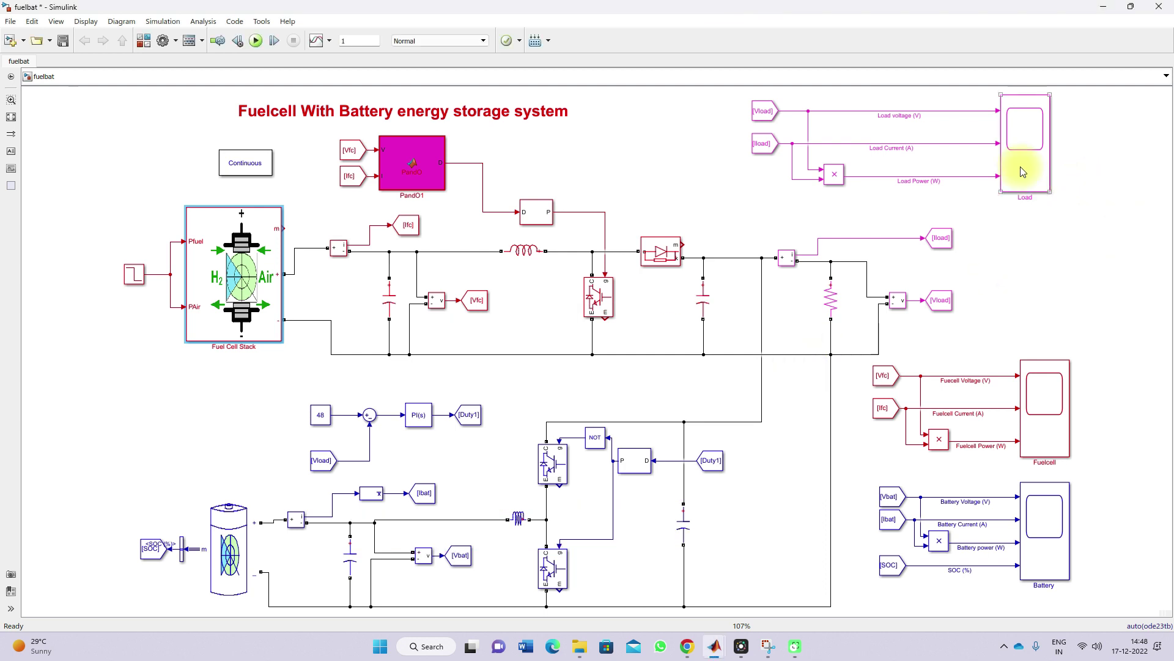
Select the Load, Fuelcell and Battery scopes in turn, then open the Step block's parameters.
left_click(1028, 160)
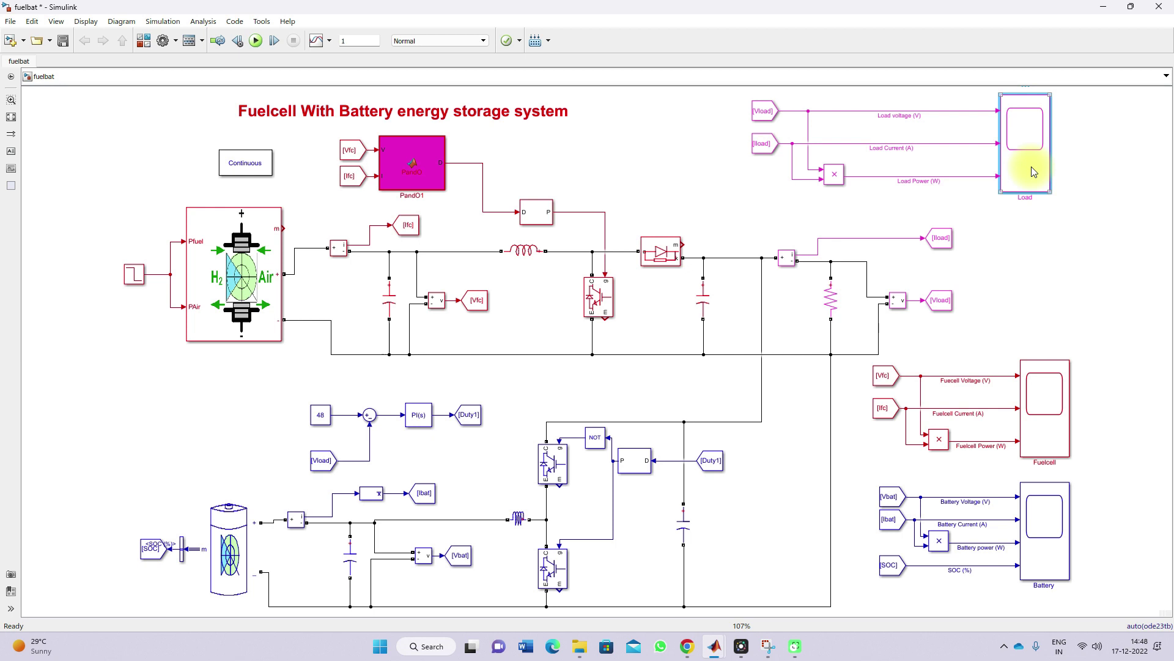
left_click(1035, 387)
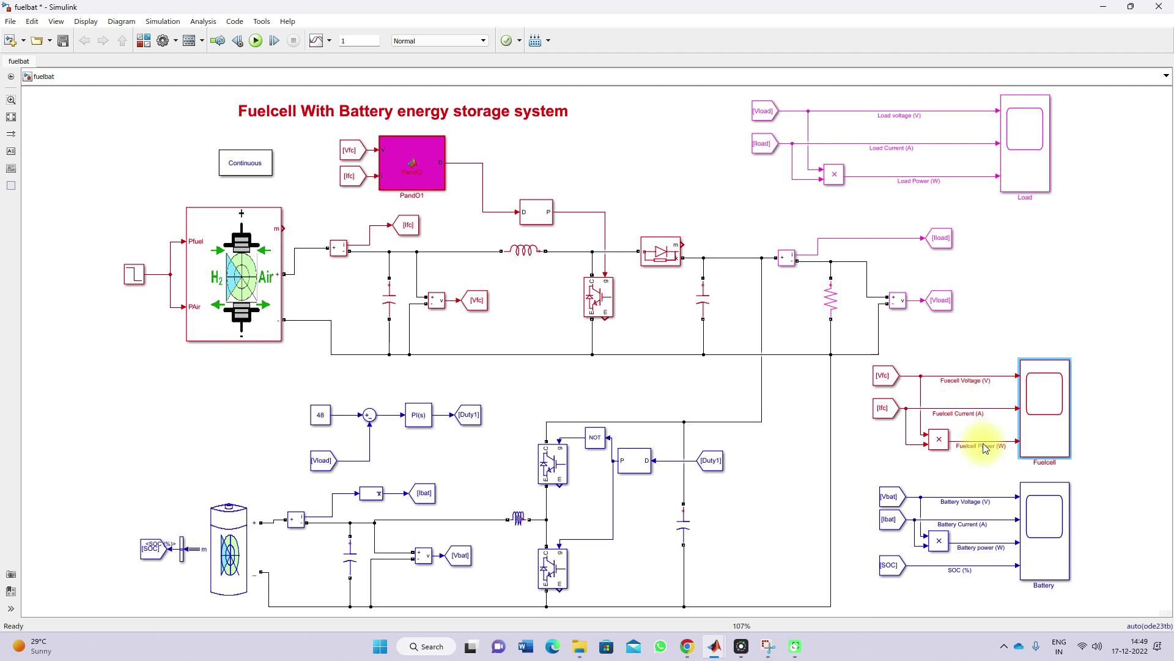
left_click(1043, 543)
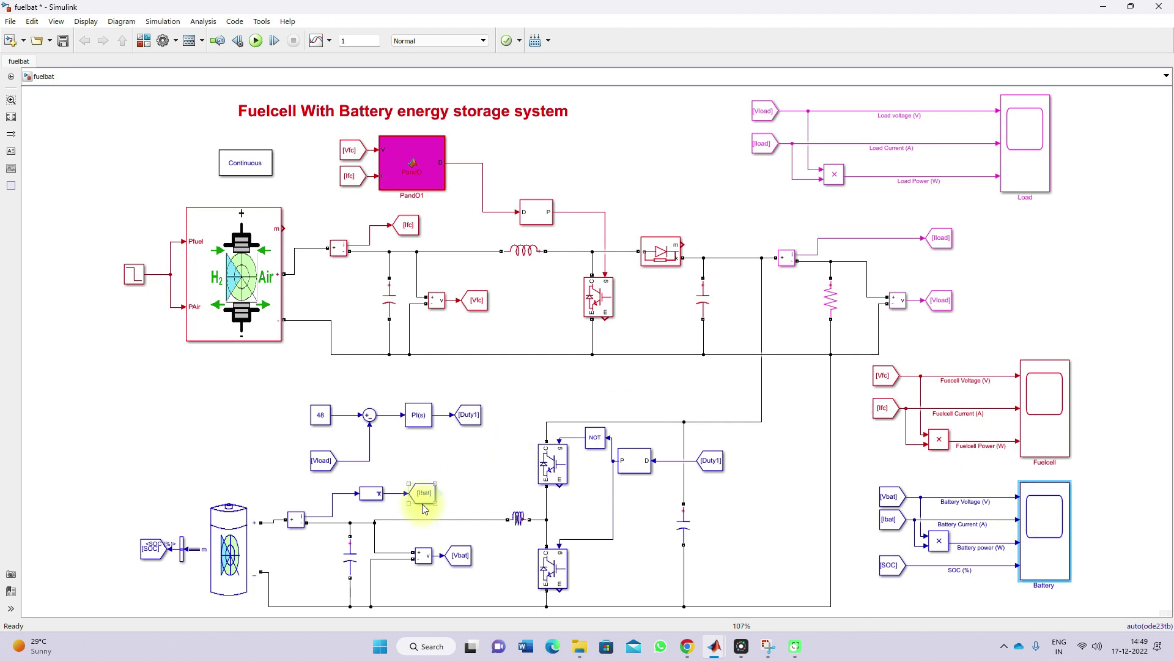
left_click(125, 297)
double_click(131, 276)
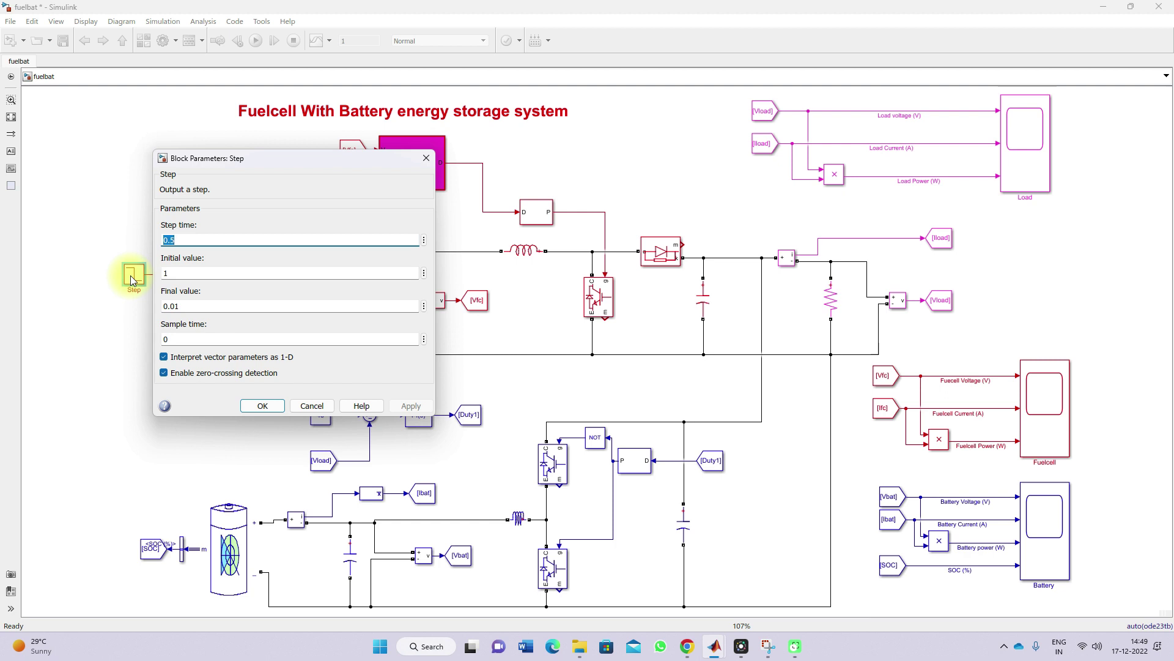
Check the Step block's initial value 1 and final value 0.01, accept, then select the Fuelcell scope.
double_click(208, 273)
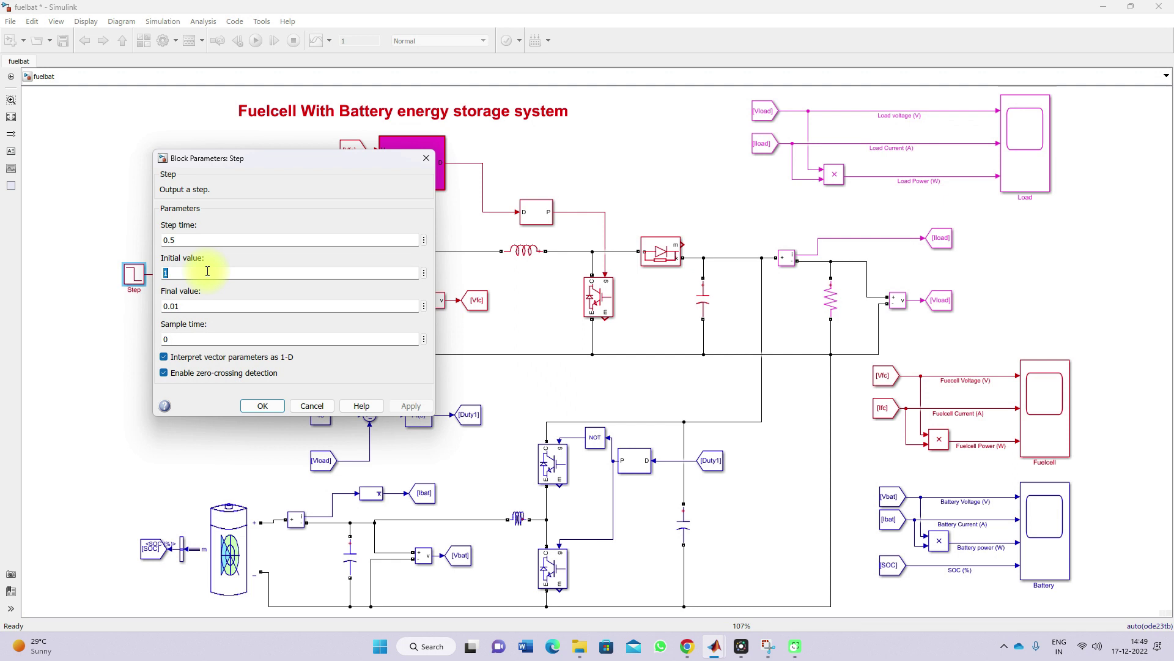
double_click(194, 306)
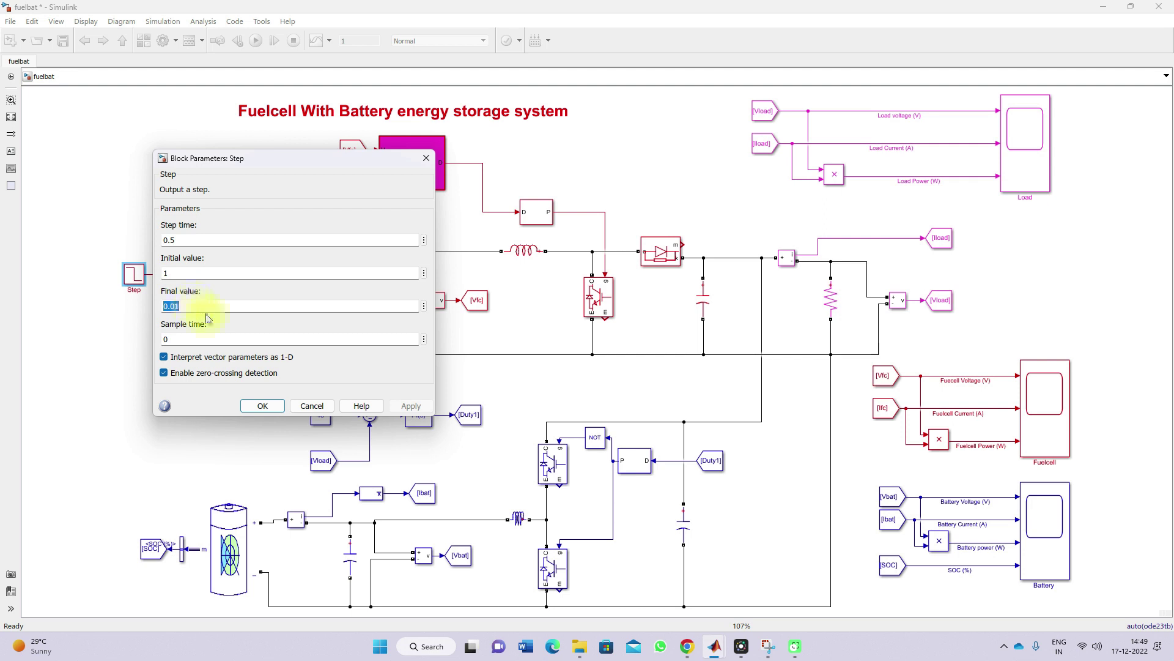
left_click(251, 404)
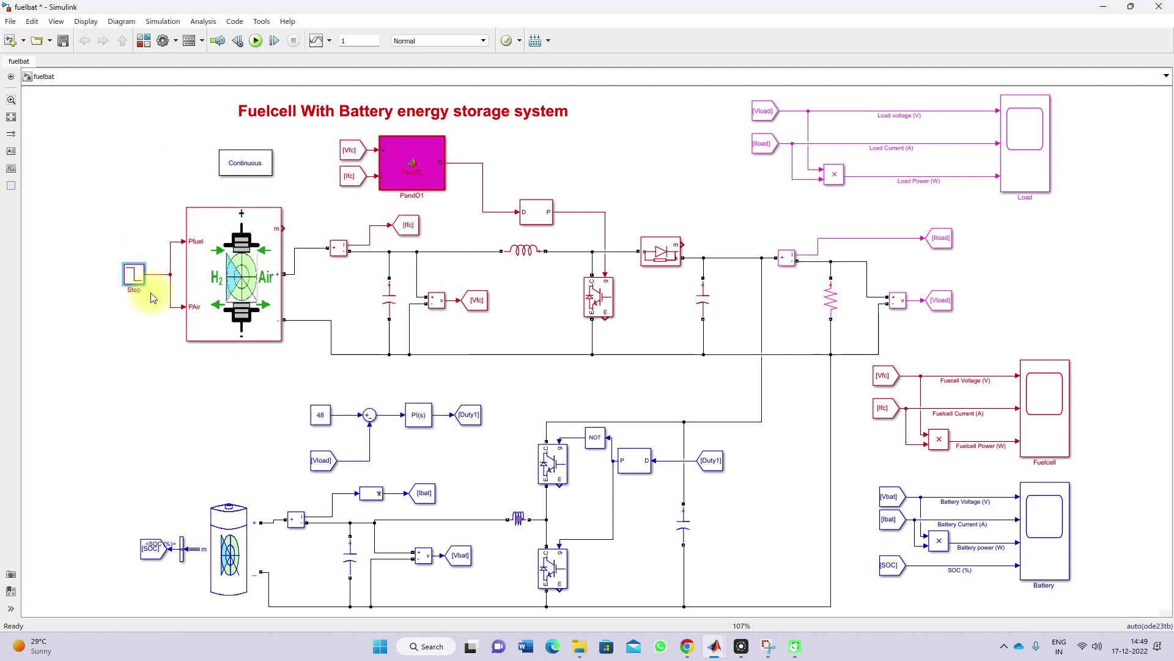
left_click(250, 279)
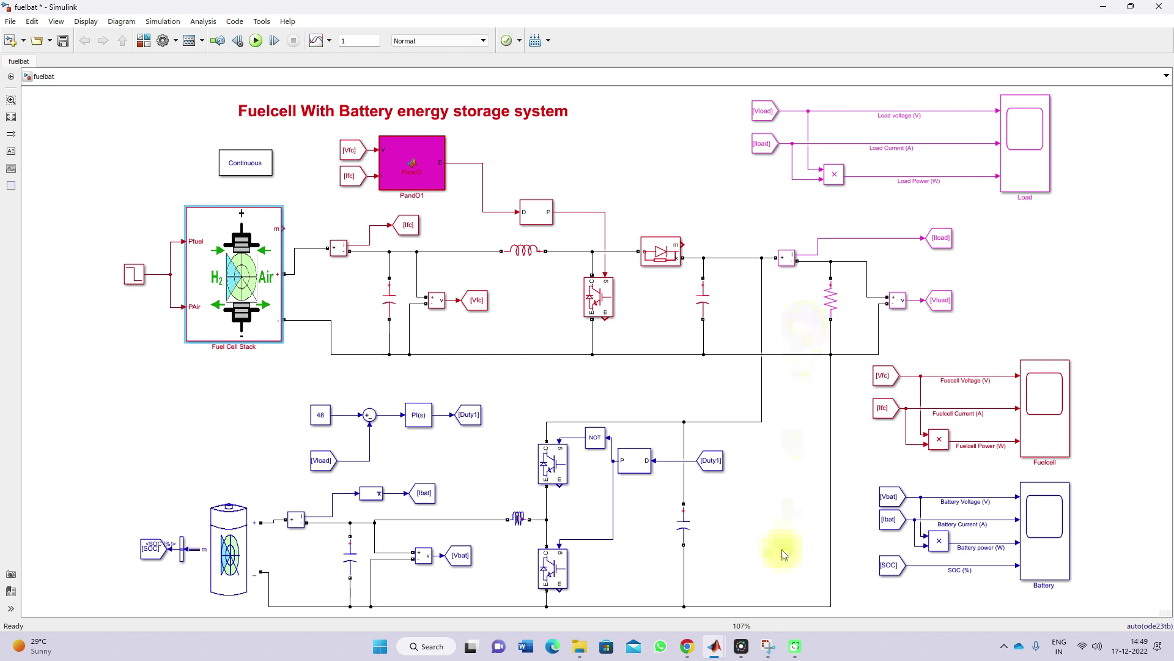
mouse_move(714, 646)
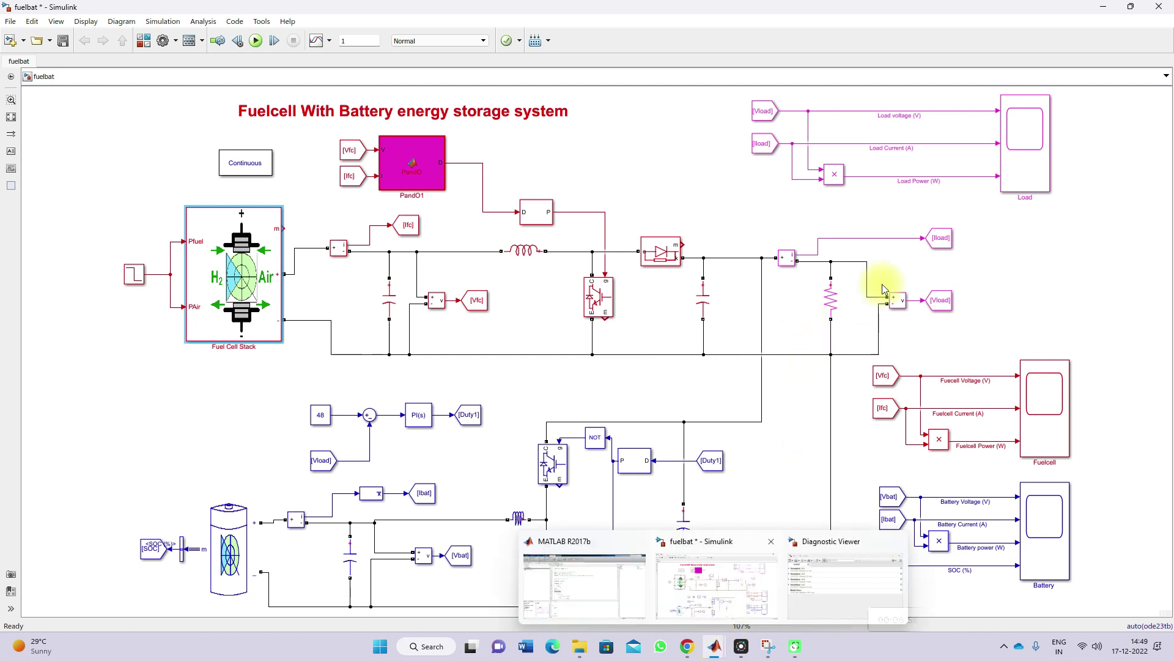
left_click(1065, 438)
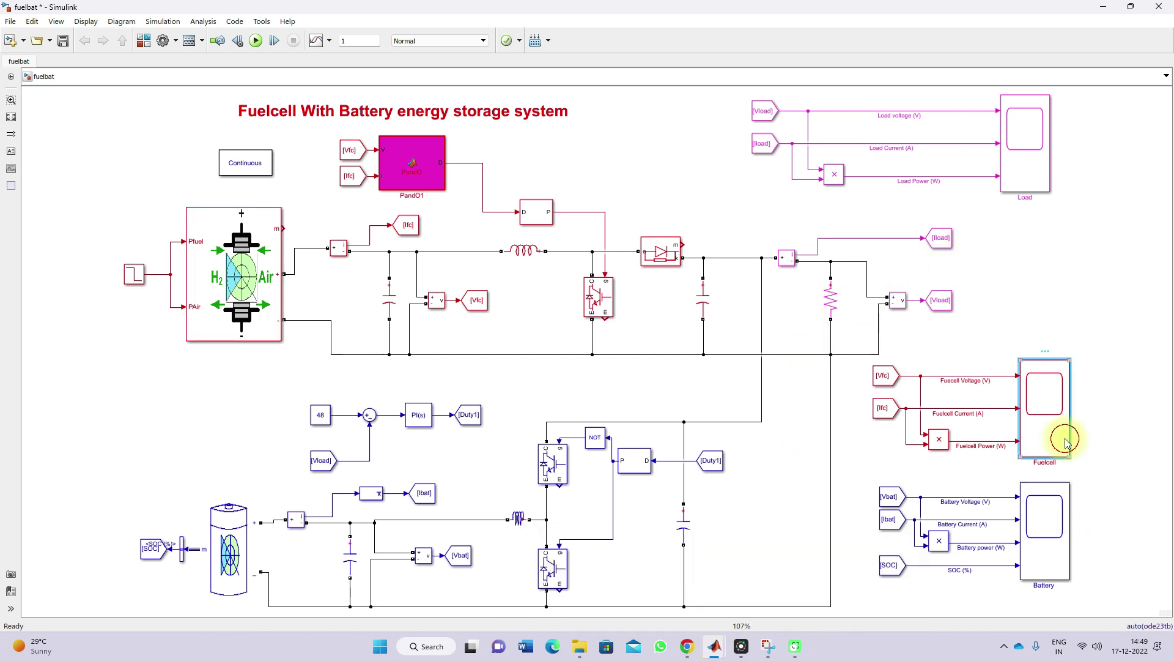
Open the Fuelcell, Battery and Load scope windows, arrange them, and rerun the simulation.
double_click(1065, 438)
double_click(1064, 513)
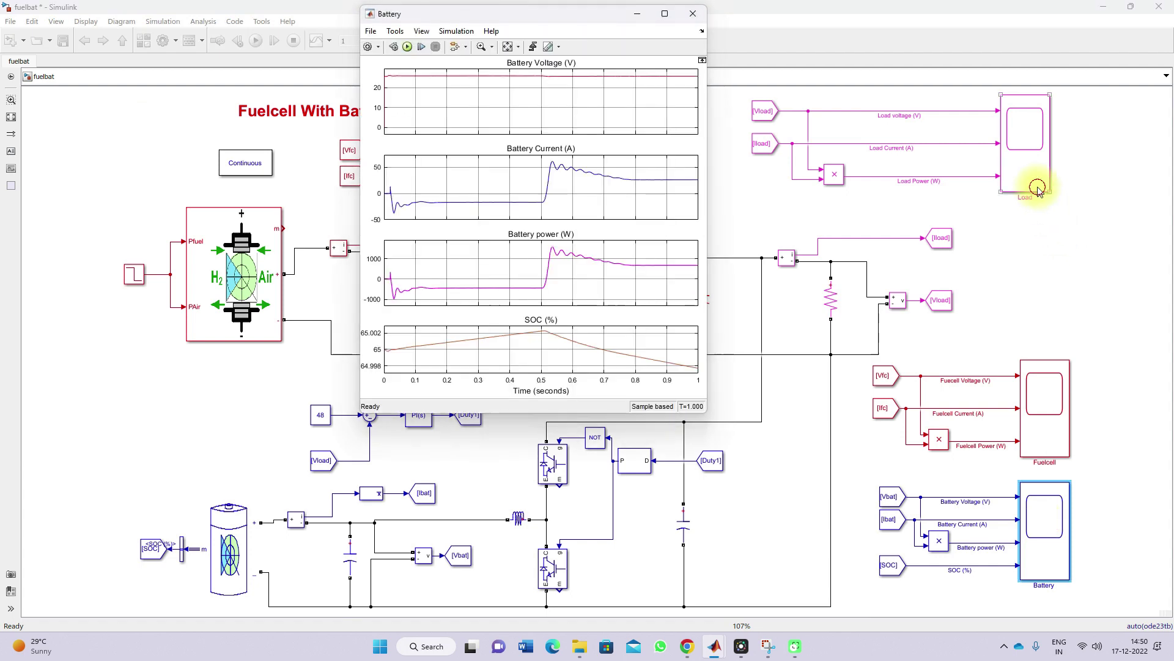
double_click(1040, 184)
mouse_move(716, 646)
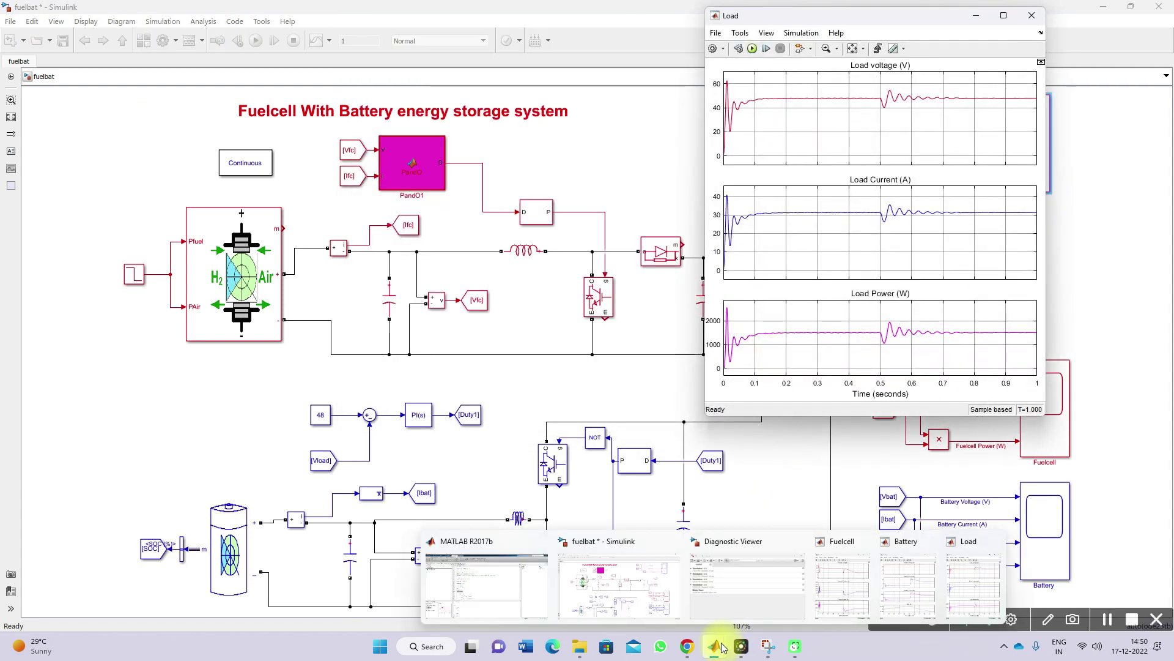
left_click(821, 599)
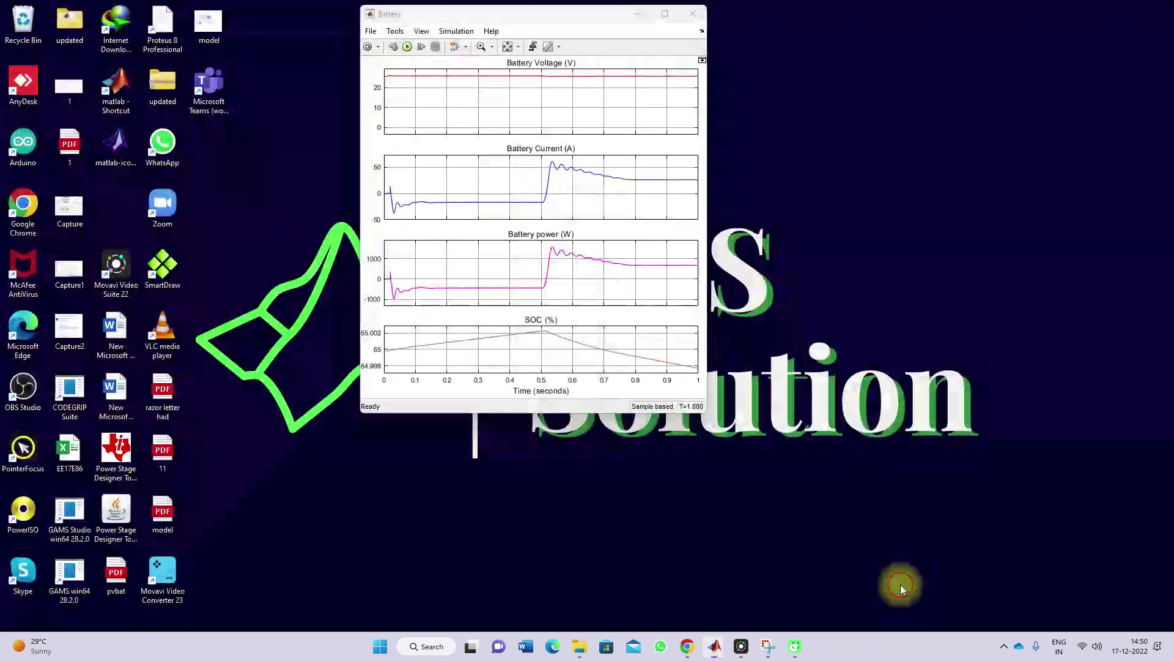
left_click(899, 582)
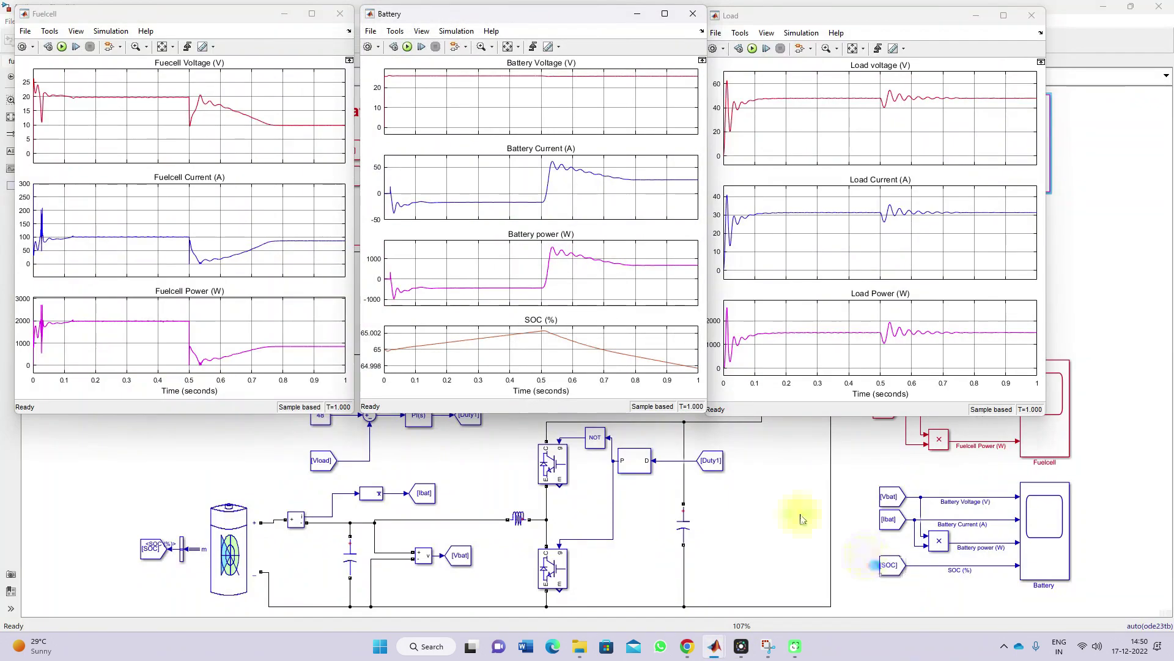
left_click(61, 48)
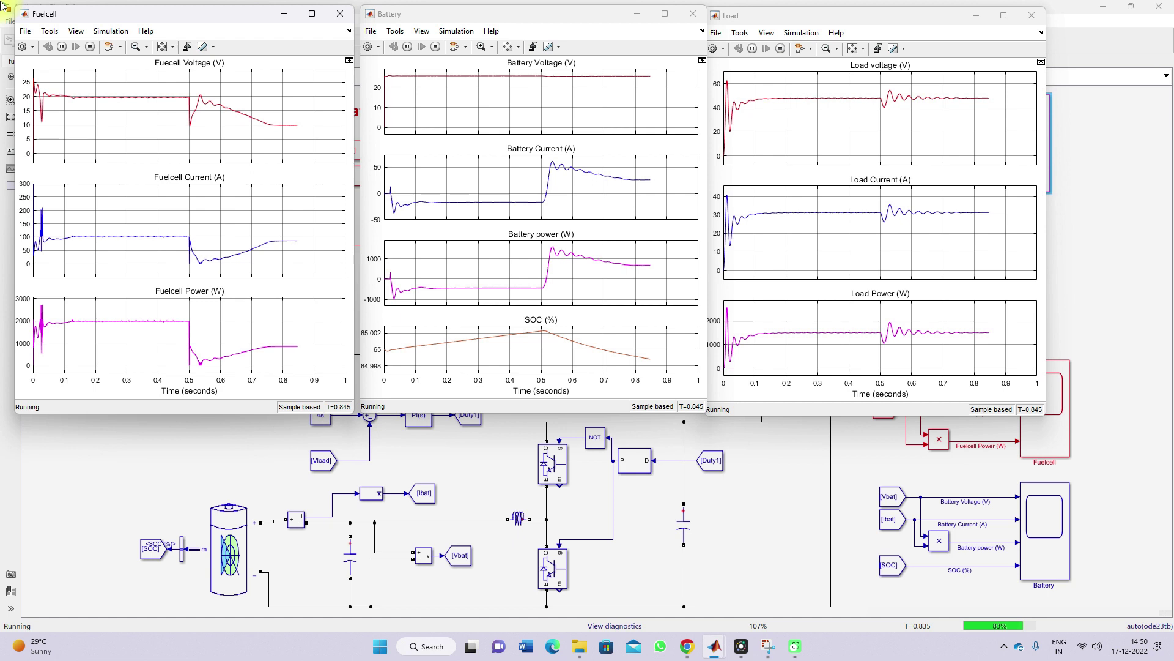
key("ctrl+shift+p")
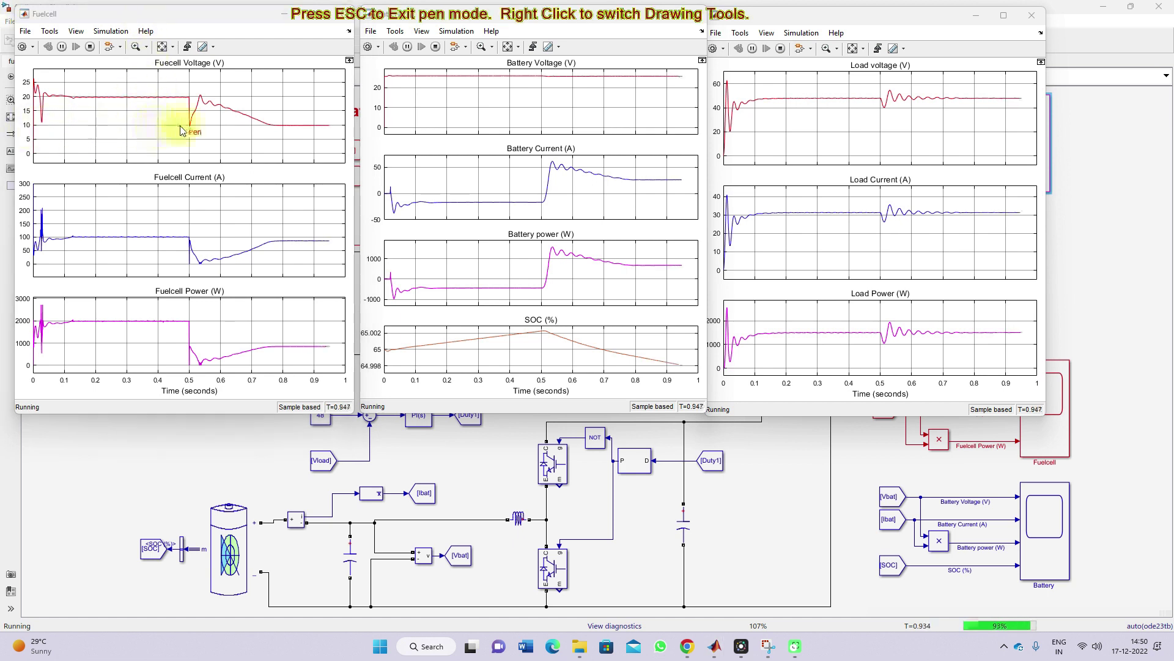
Tick the steady fuel cell voltage, current and power and the load power, voltage and current traces.
mouse_move(141, 100)
left_mouse_down()
mouse_move(104, 100)
mouse_move(117, 128)
mouse_move(138, 115)
left_mouse_up()
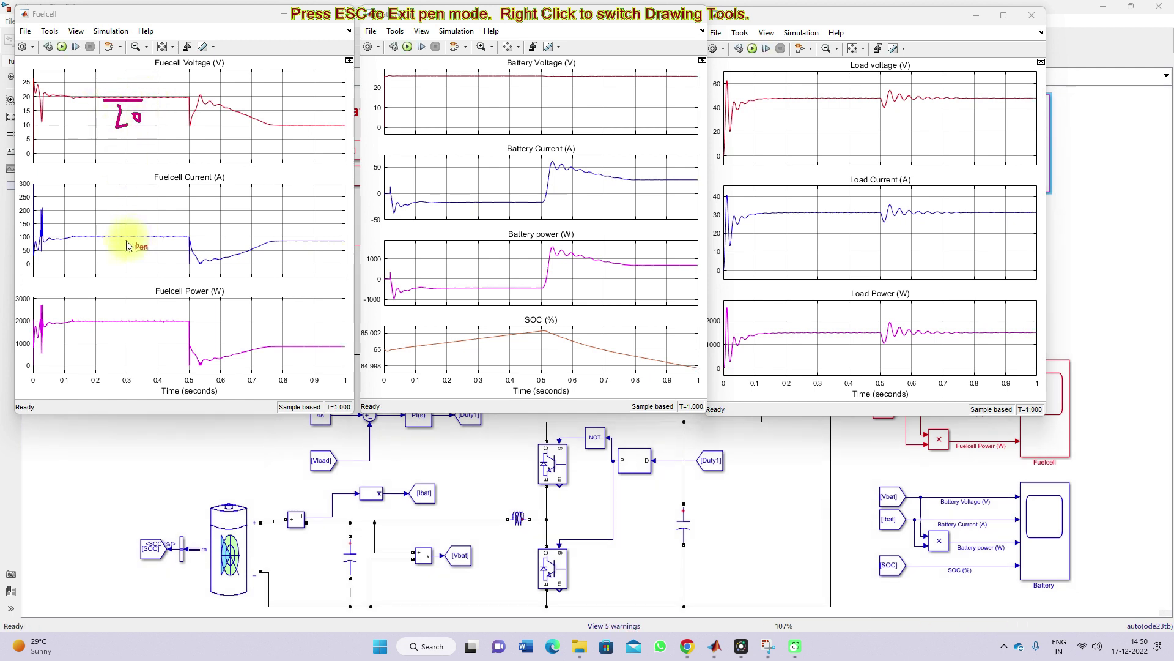
mouse_move(115, 243)
left_mouse_down()
mouse_move(120, 257)
mouse_move(139, 241)
left_mouse_up()
left_click_drag(110, 326, 125, 319)
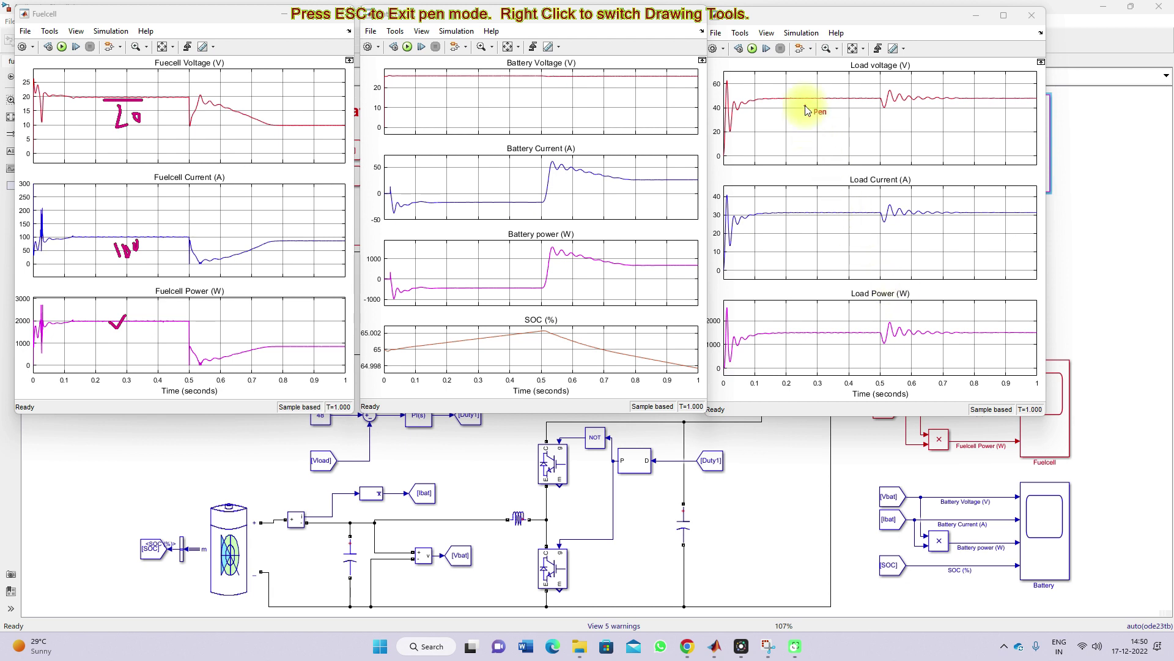
left_click_drag(801, 330, 822, 324)
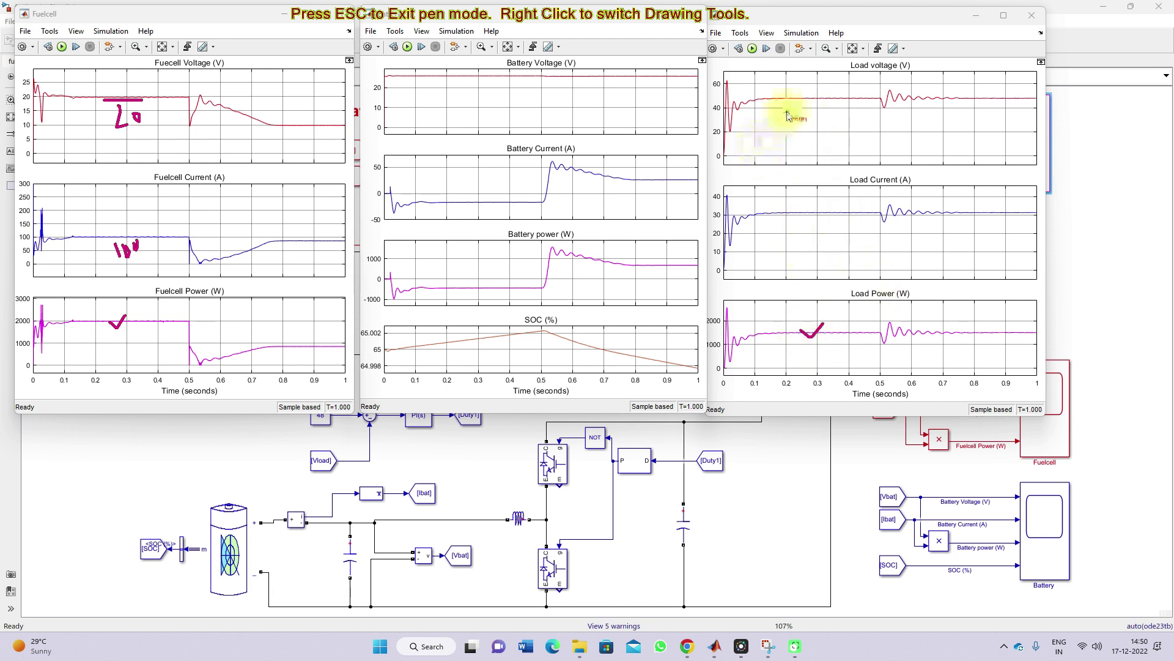
left_click_drag(797, 98, 821, 92)
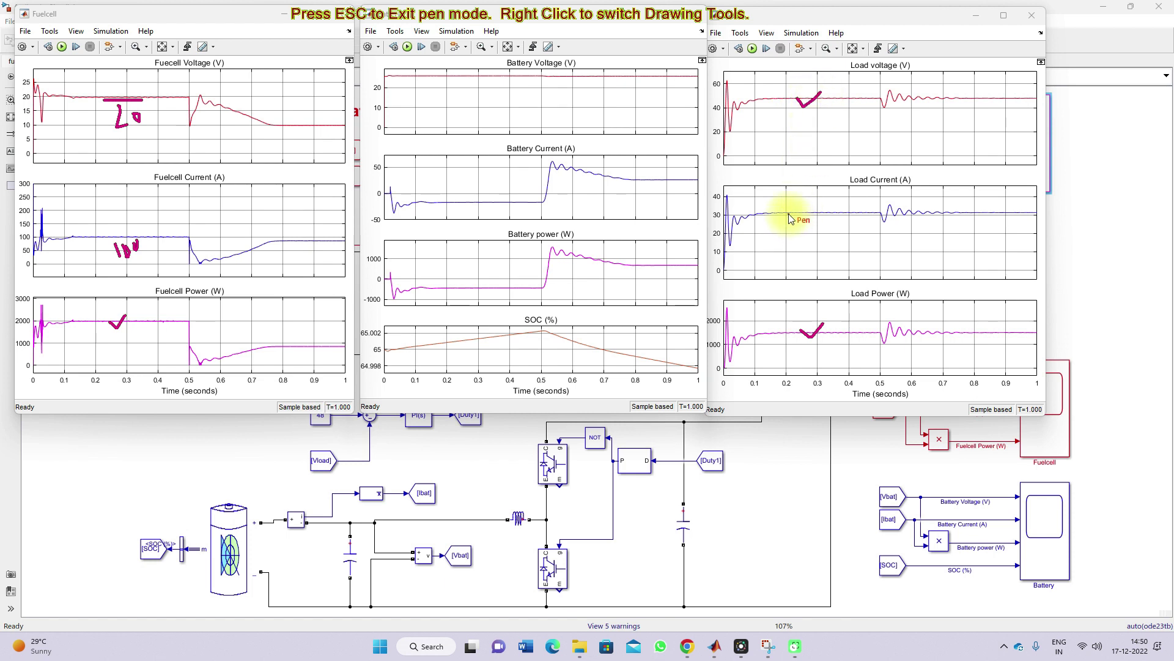
left_click_drag(789, 213, 812, 204)
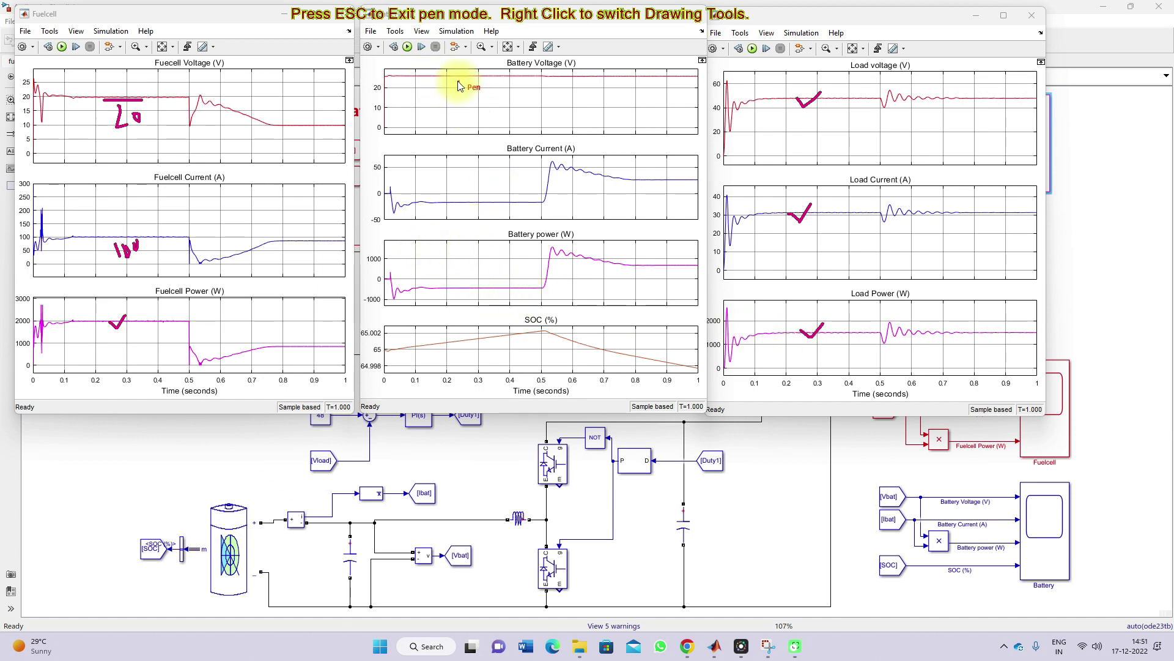
Mark battery voltage, underline negative battery current and power before 0.5 s, trace the rising SOC.
left_click_drag(444, 75, 455, 73)
left_click_drag(443, 200, 455, 195)
left_click_drag(546, 210, 417, 211)
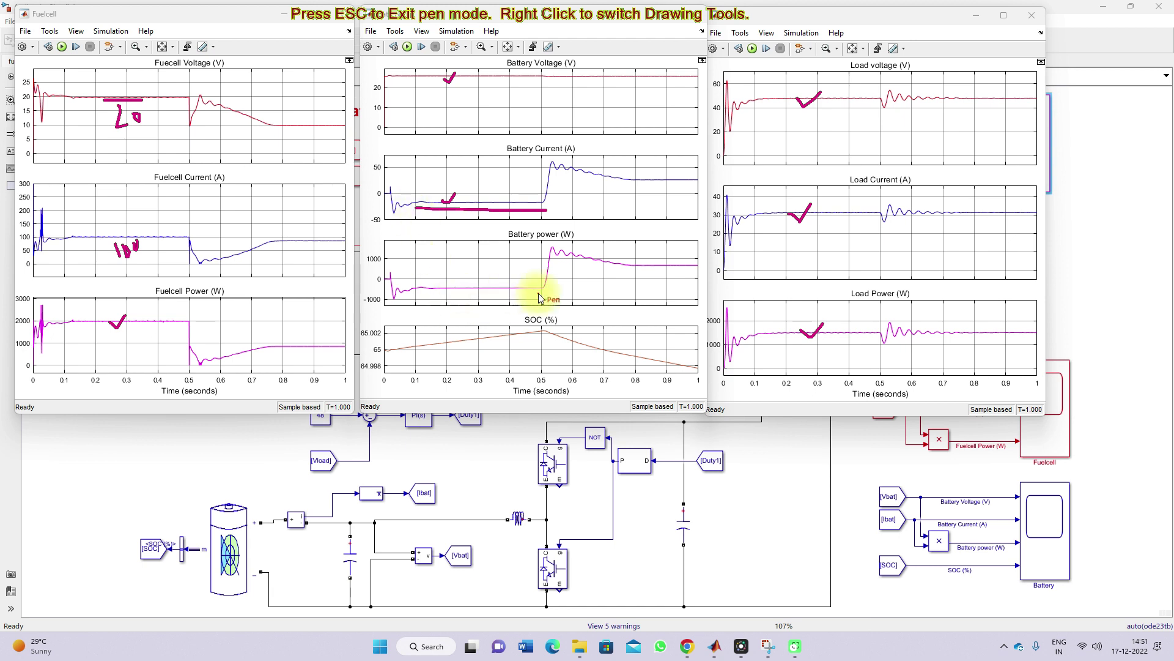
left_click_drag(539, 294, 410, 297)
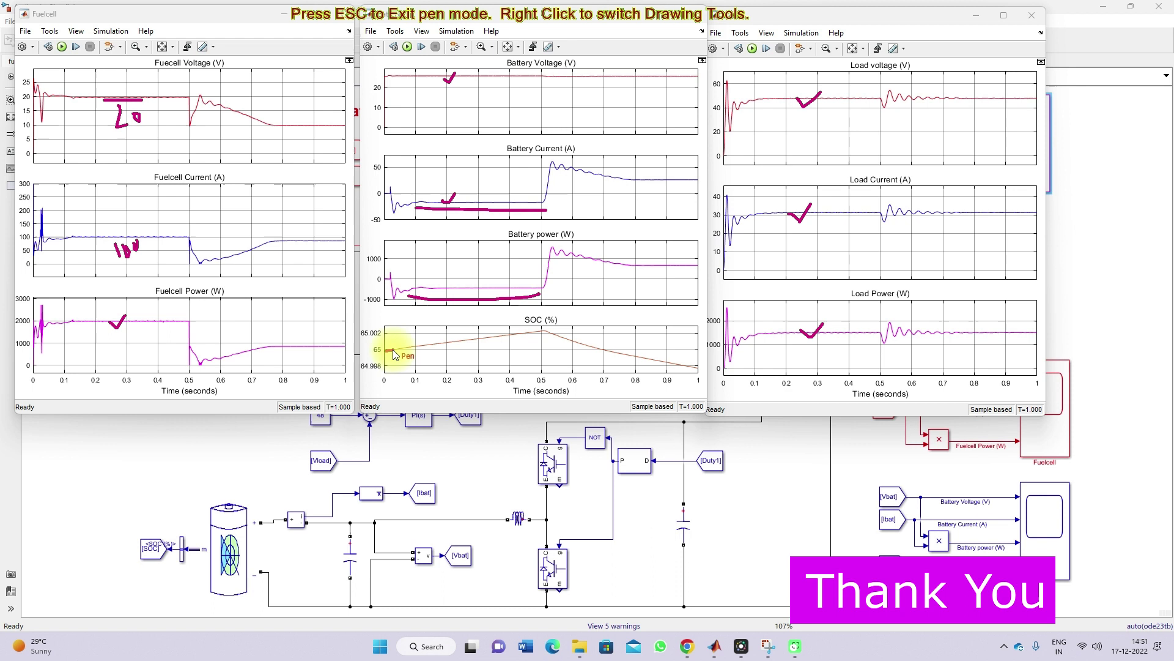
left_click_drag(403, 348, 544, 333)
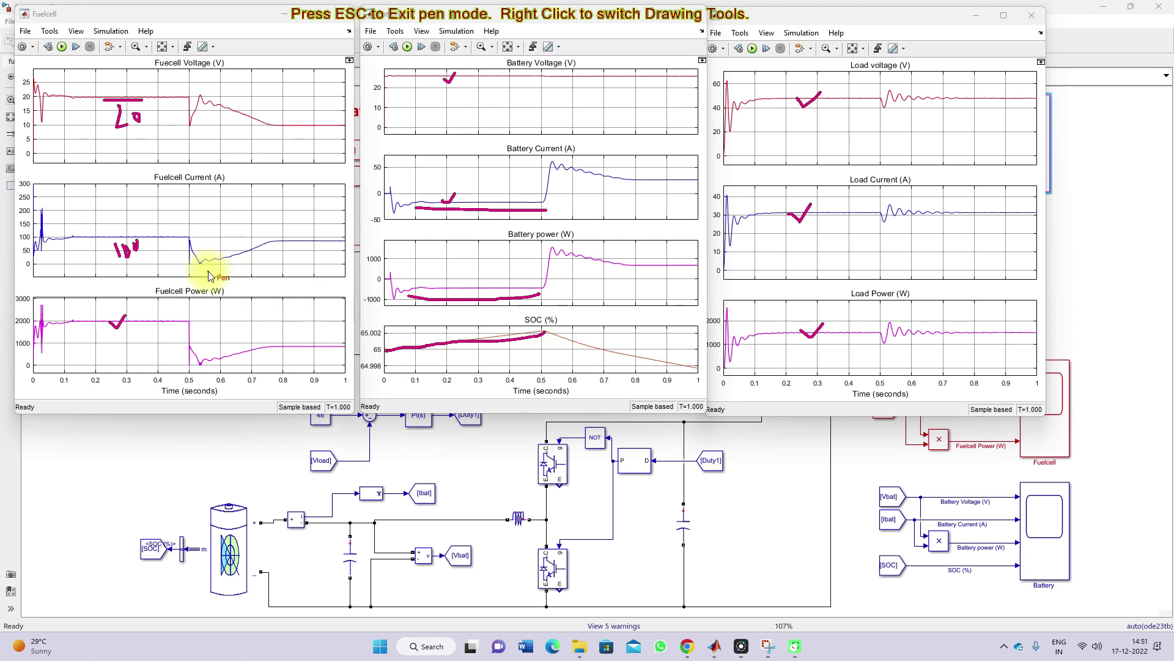
key("Escape")
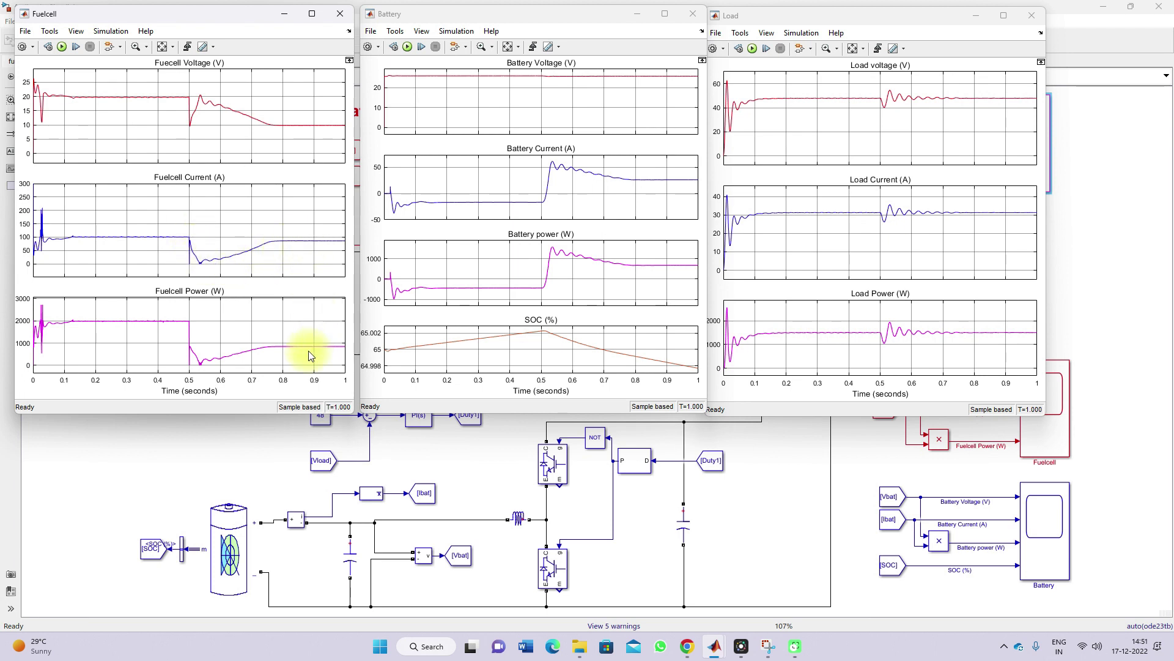
Draw arrows at the final fuel cell voltage, current and power values.
key("F9")
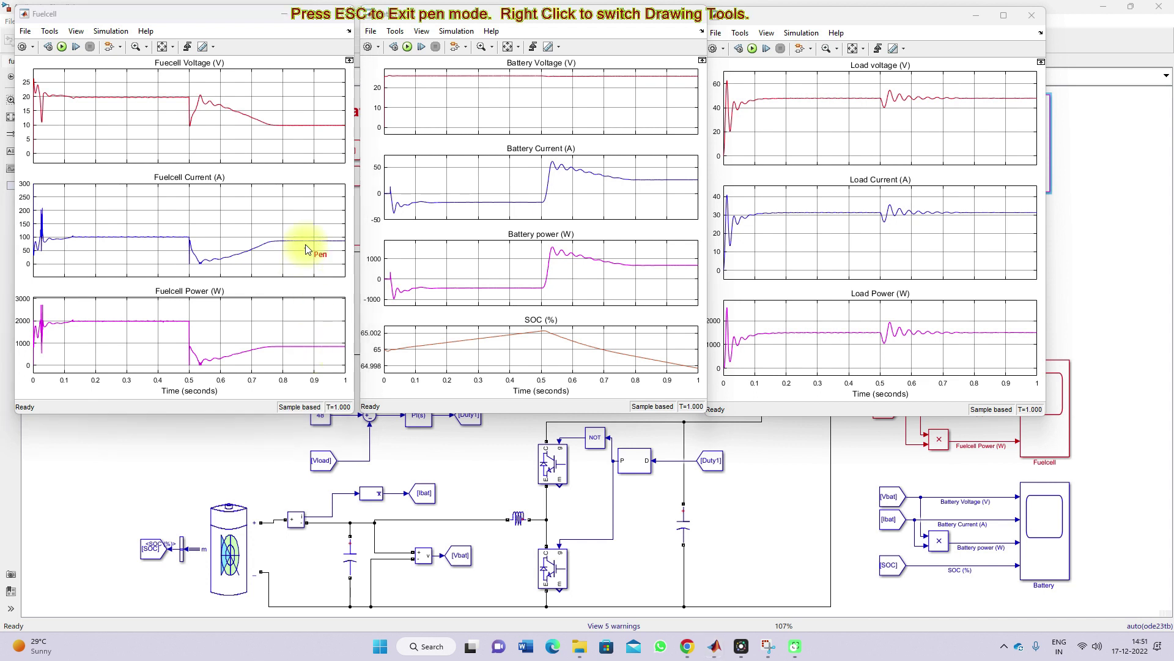
left_click_drag(308, 151, 312, 135)
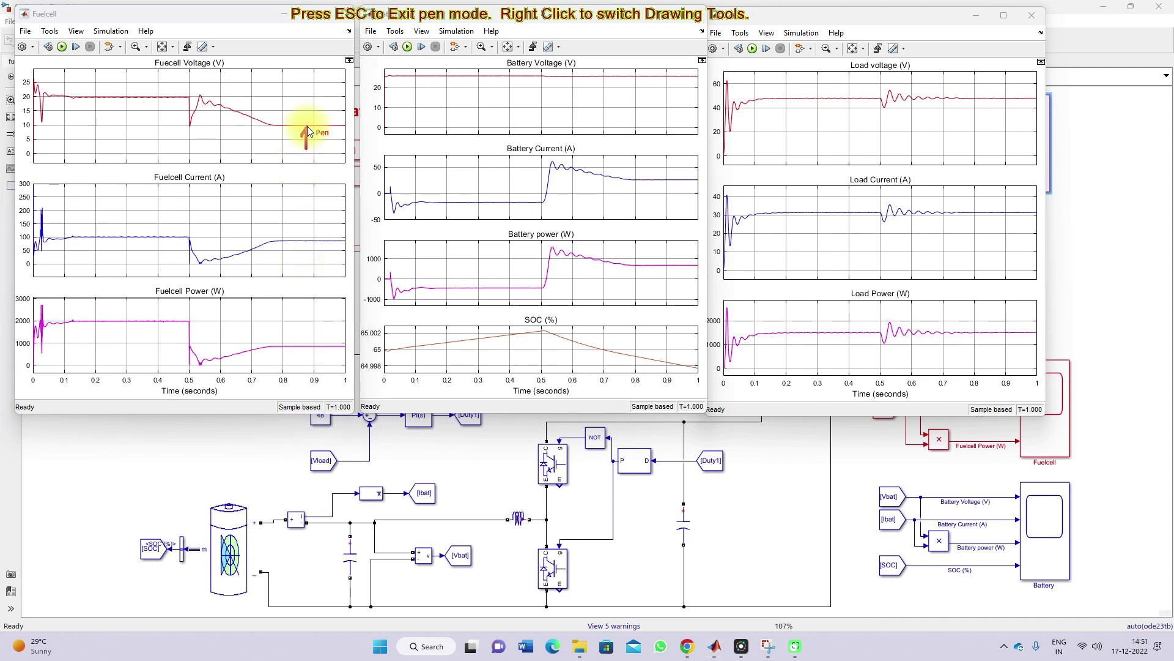
left_click_drag(311, 260, 313, 244)
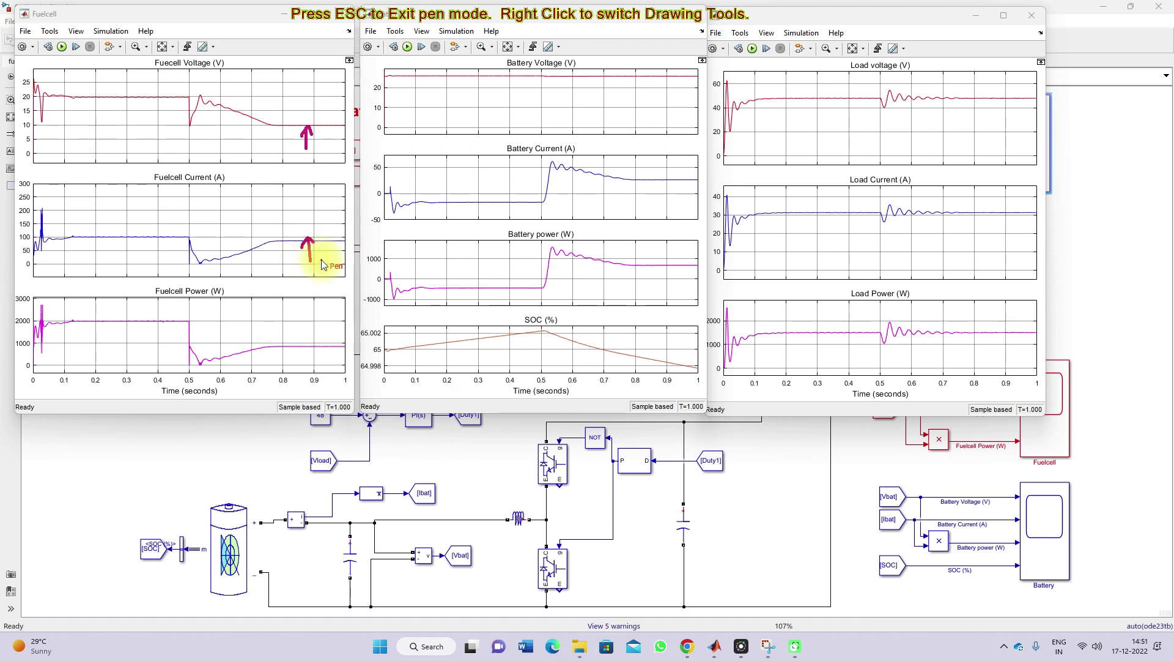
left_click_drag(310, 351, 309, 350)
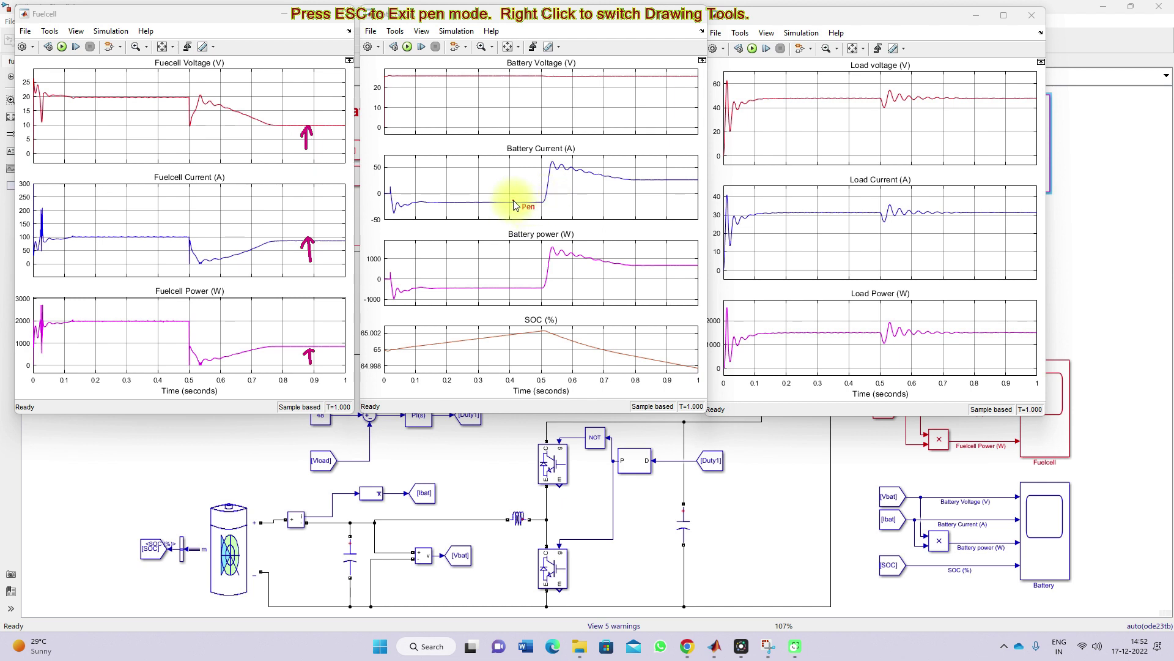
Trace the rising battery current and power and the falling SOC after 0.5 s.
mouse_move(513, 204)
left_mouse_down()
mouse_move(543, 203)
mouse_move(564, 169)
mouse_move(664, 176)
left_mouse_up()
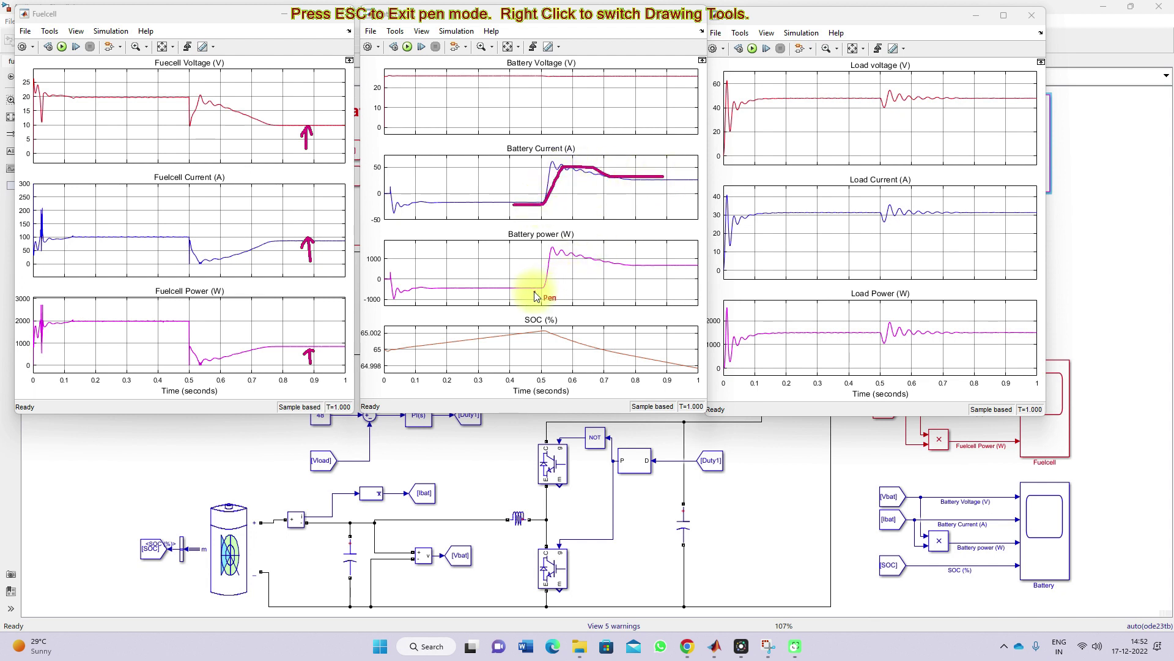
mouse_move(526, 288)
left_mouse_down()
mouse_move(570, 255)
mouse_move(666, 260)
left_mouse_up()
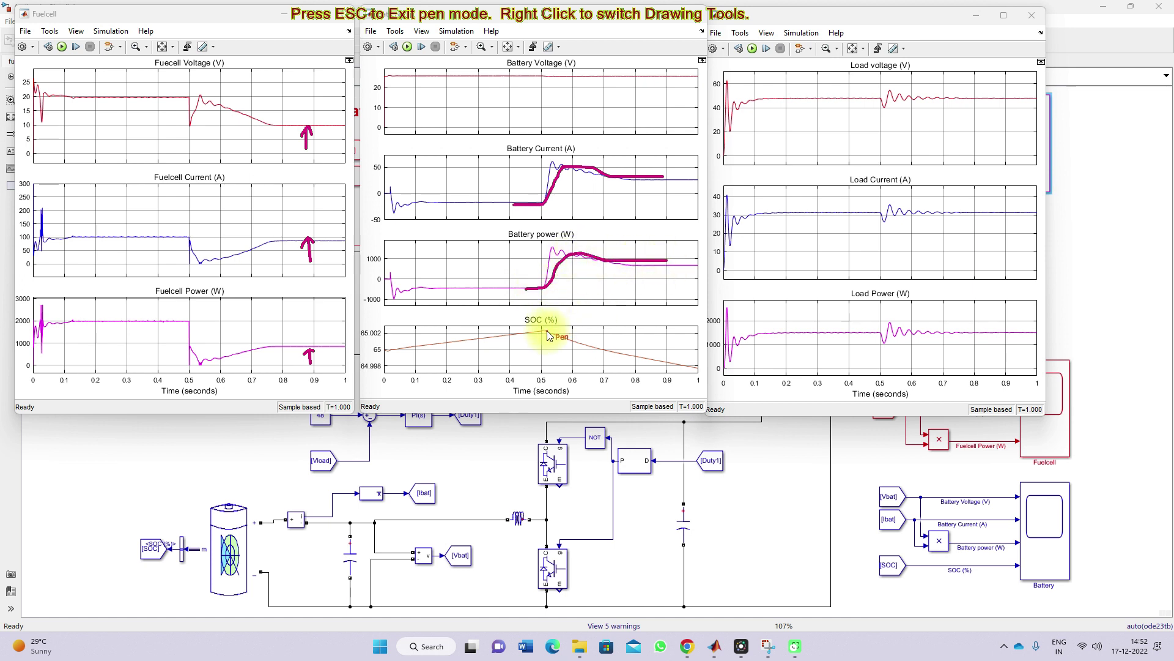
left_click_drag(546, 331, 693, 367)
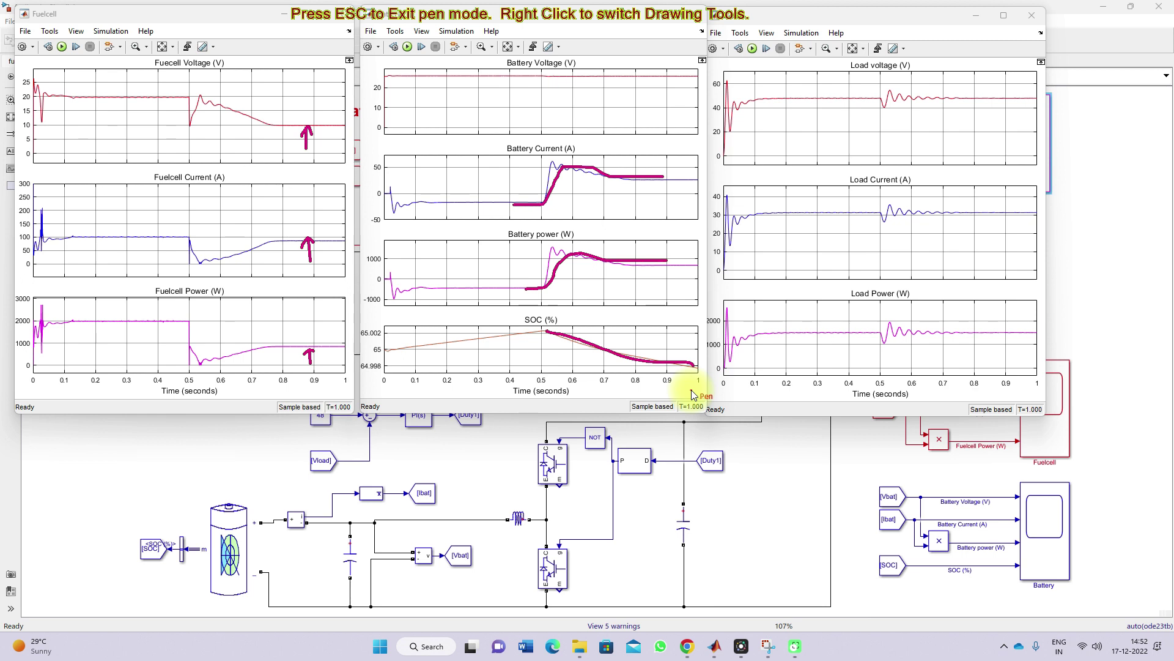
Circle the Load current, voltage (0.7–1 s) and power (0.75–1 s) traces.
mouse_move(944, 219)
left_mouse_down()
mouse_move(991, 227)
mouse_move(1025, 220)
mouse_move(1031, 205)
mouse_move(942, 213)
left_mouse_up()
mouse_move(959, 105)
left_mouse_down()
mouse_move(1040, 101)
mouse_move(1020, 85)
mouse_move(950, 100)
left_mouse_up()
mouse_move(1021, 324)
left_mouse_down()
mouse_move(994, 321)
mouse_move(976, 347)
mouse_move(1040, 343)
mouse_move(1029, 325)
left_mouse_up()
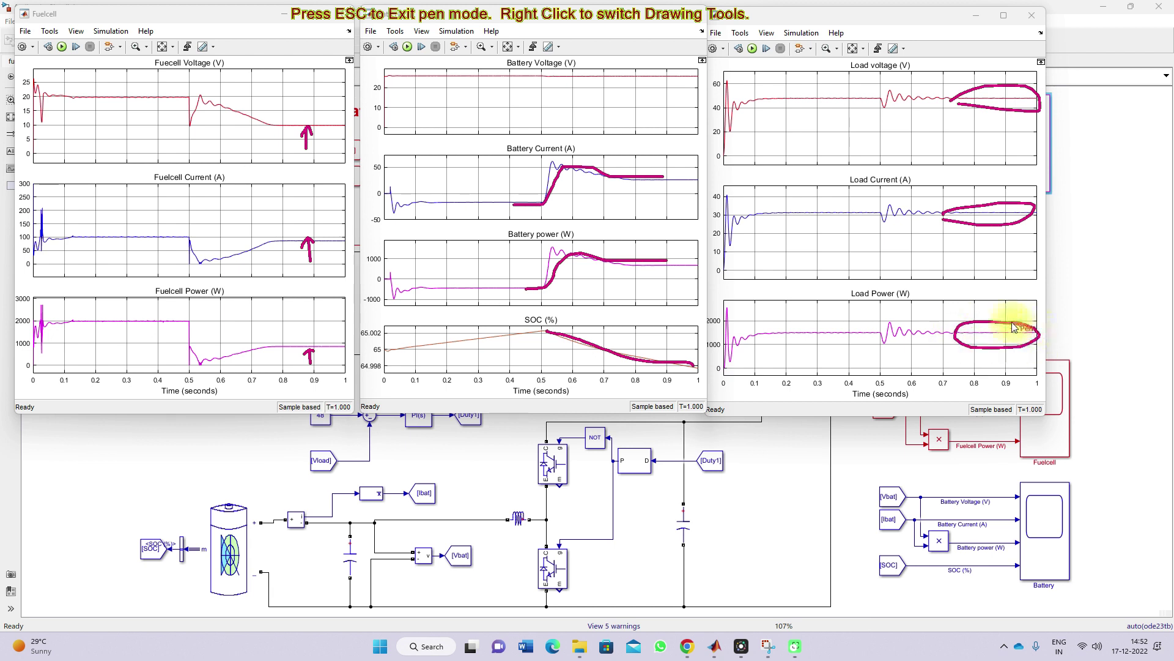